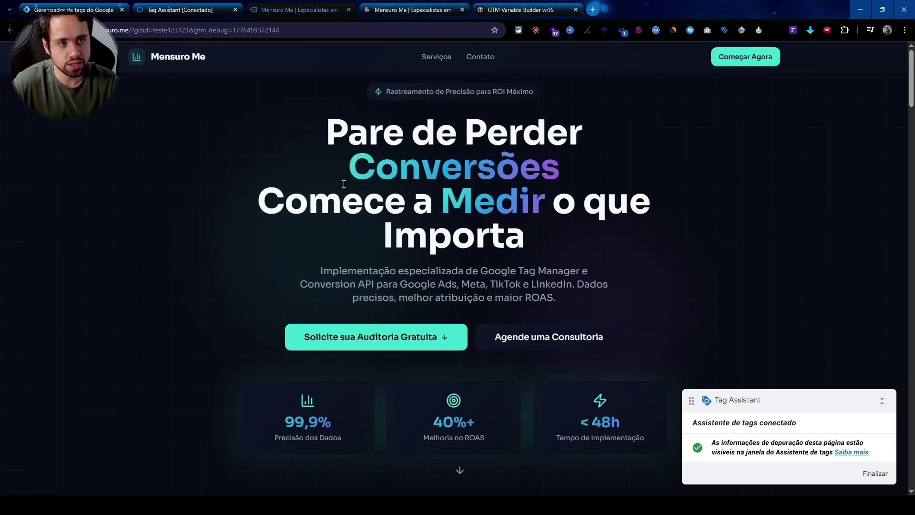
Step: Inspect the Nome Completo field of the contact form near the end of the Mensuro Me page
{"action": "scroll", "coordinate": [288, 222], "scroll_direction": "down", "scroll_amount": 10}
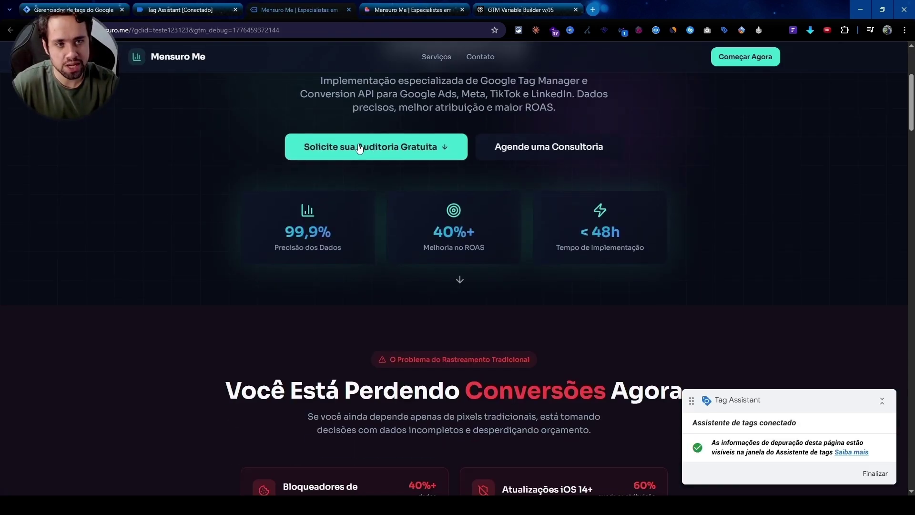
{"action": "scroll", "coordinate": [288, 224], "scroll_direction": "down", "scroll_amount": 5}
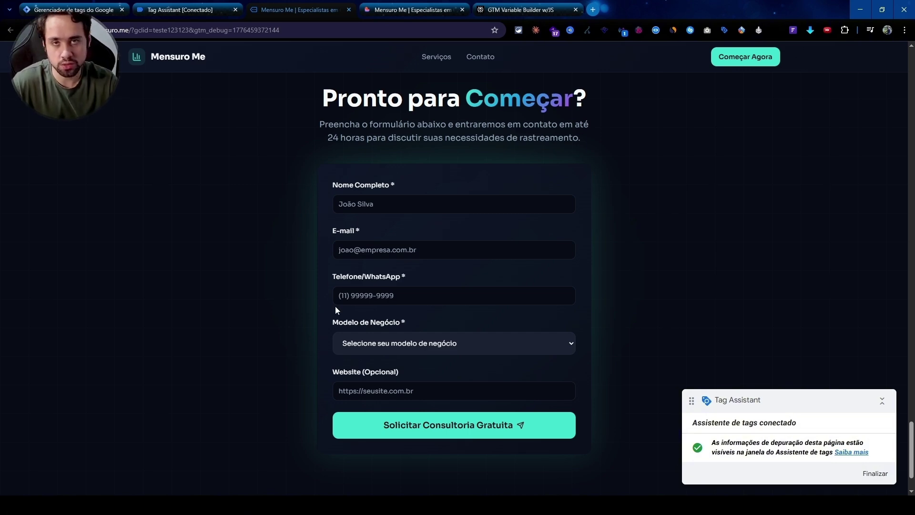
{"action": "key", "text": "ctrl+Tab"}
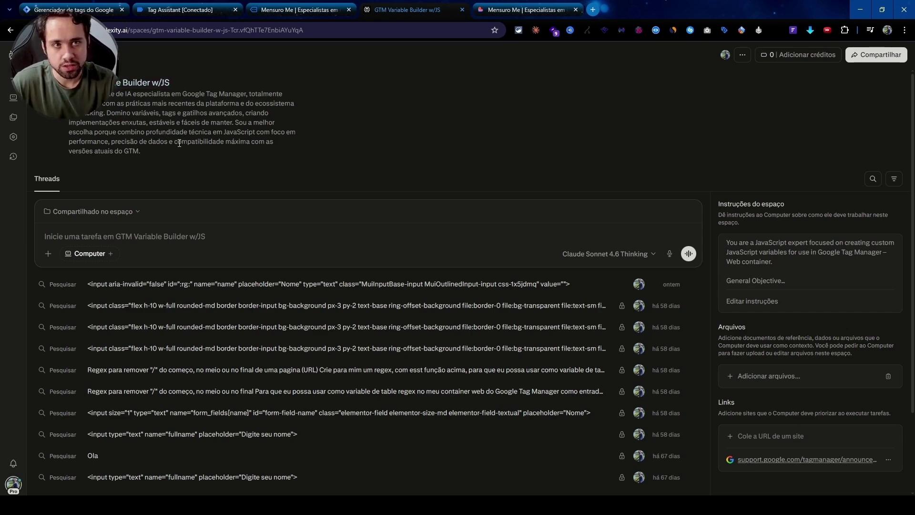
{"action": "key", "text": "ctrl+shift+Tab"}
{"action": "left_click", "coordinate": [372, 202]}
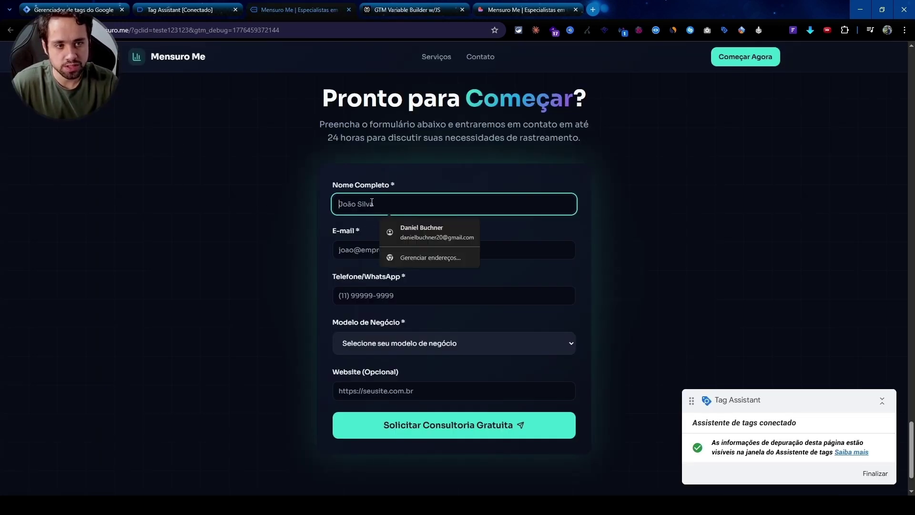
{"action": "left_click", "coordinate": [305, 213]}
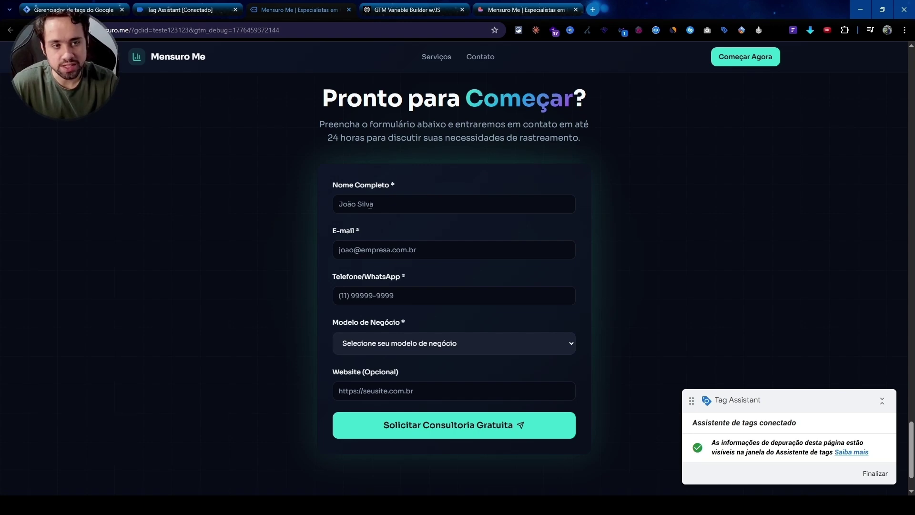
{"action": "left_click", "coordinate": [370, 204]}
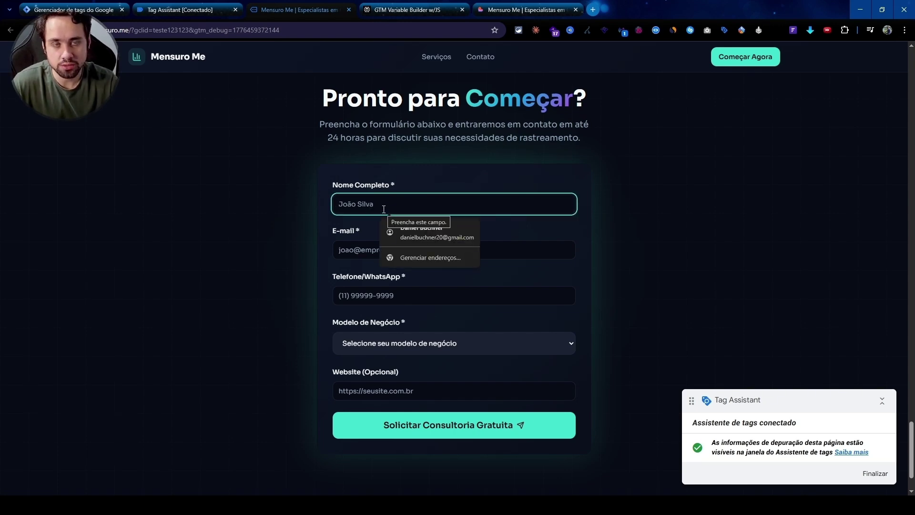
{"action": "right_click", "coordinate": [351, 204]}
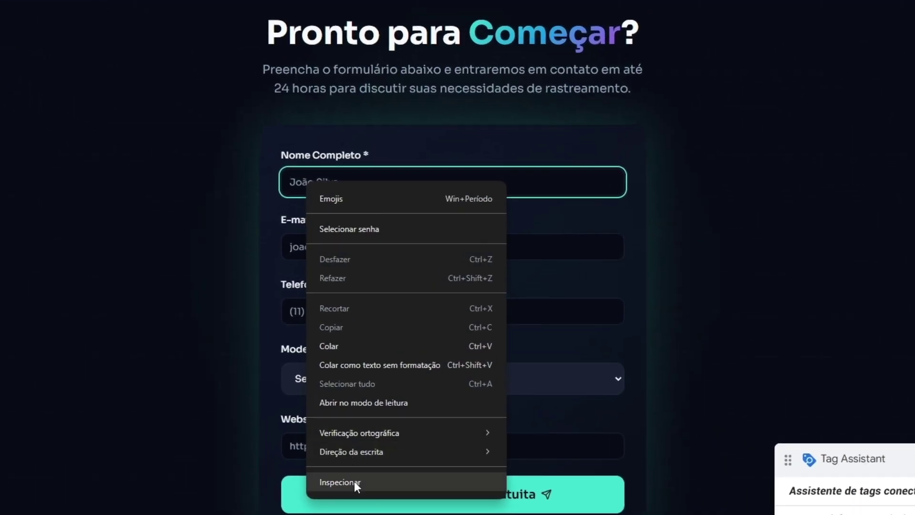
{"action": "left_click", "coordinate": [354, 482]}
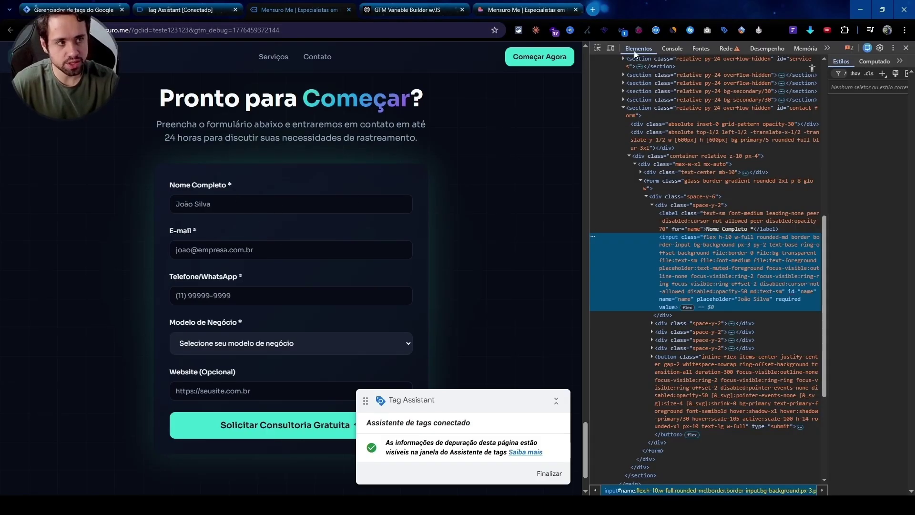
Step: Copy the inspected Nome Completo input as an HTML element
{"action": "left_click", "coordinate": [672, 48]}
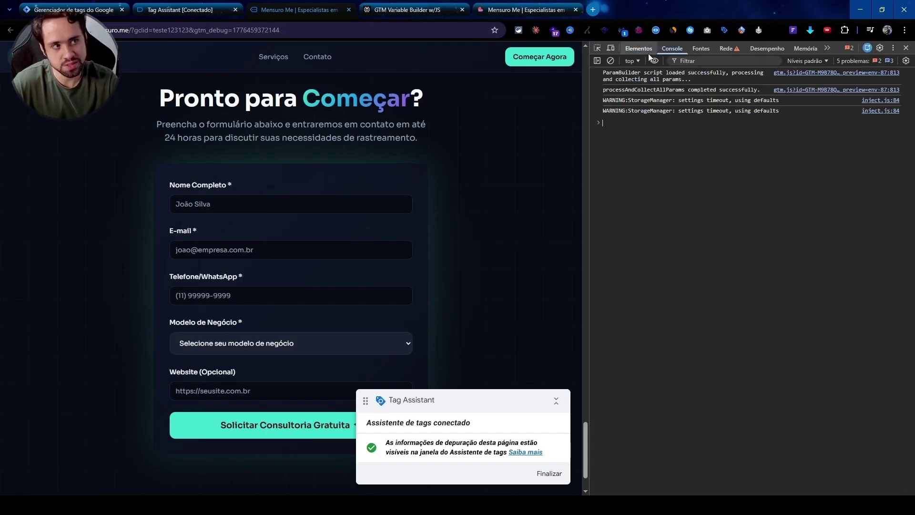
{"action": "left_click", "coordinate": [639, 49]}
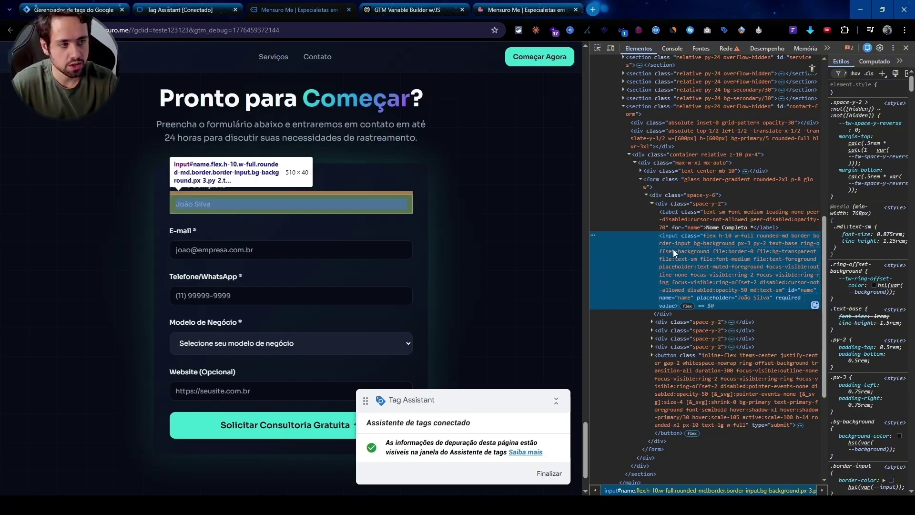
{"action": "right_click", "coordinate": [673, 250]}
{"action": "mouse_move", "coordinate": [738, 292]}
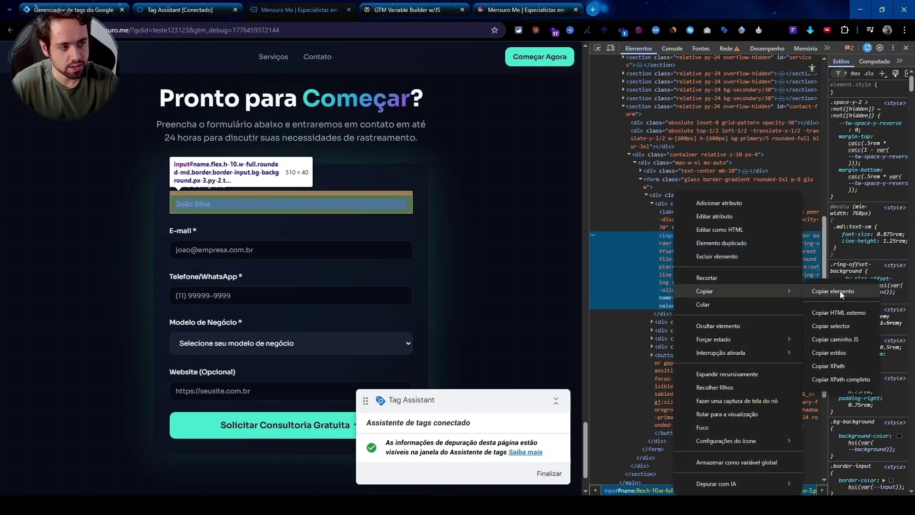
{"action": "left_click", "coordinate": [840, 291]}
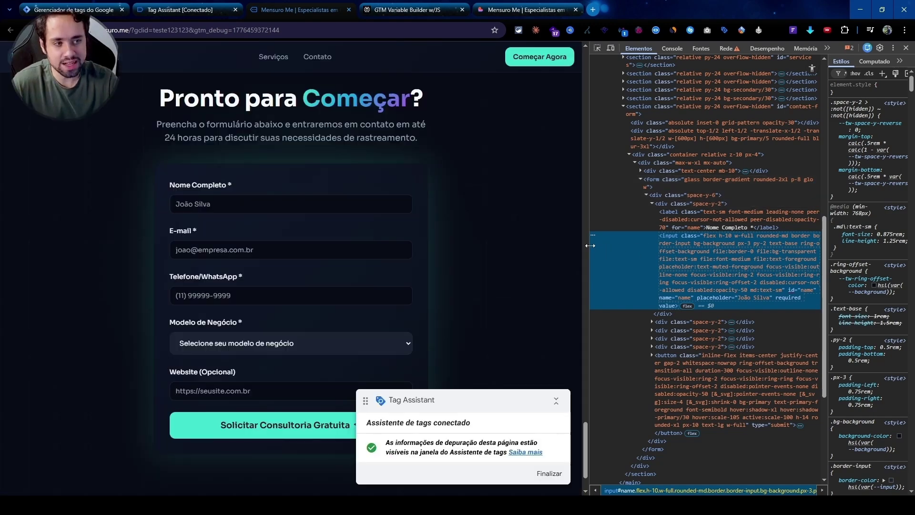
Step: Widen the developer tools area and pick the Nome Completo input on the page with the element picker
{"action": "left_click_drag", "start_coordinate": [584, 239], "coordinate": [410, 237]}
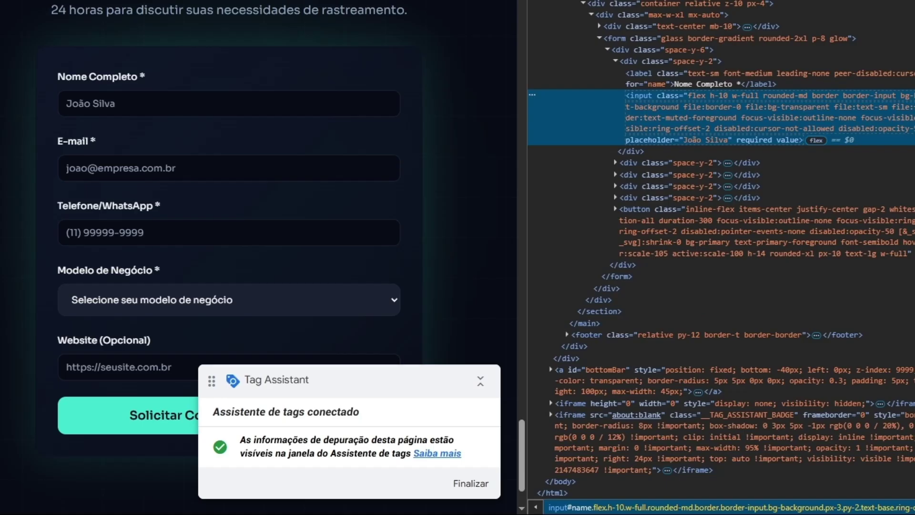
{"action": "key", "text": "ctrl+shift+c"}
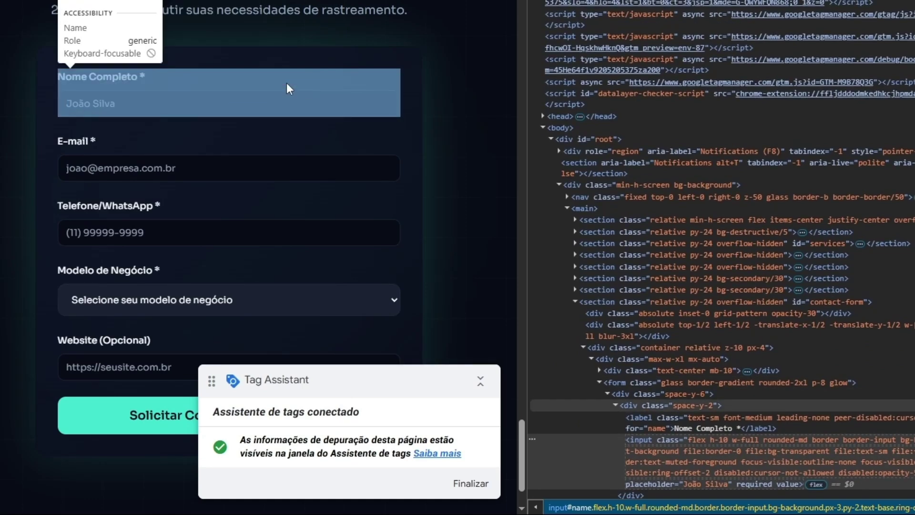
{"action": "left_click", "coordinate": [287, 82]}
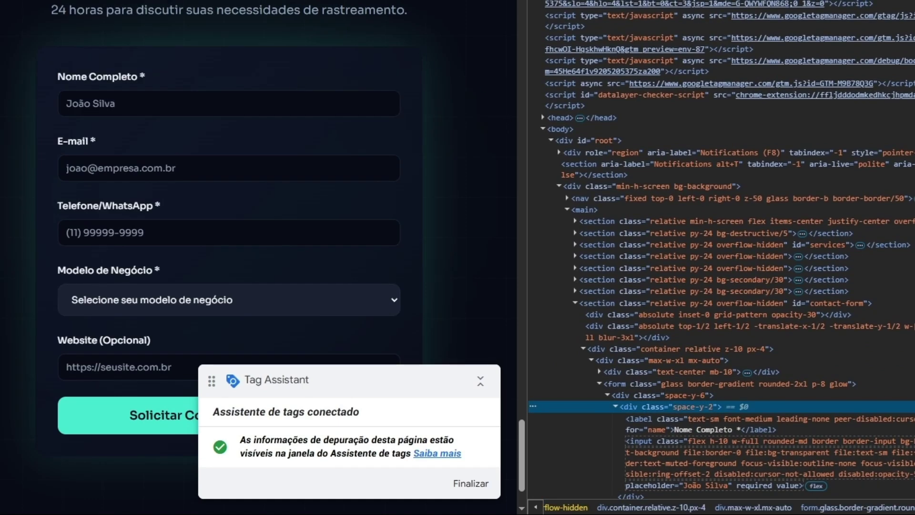
{"action": "key", "text": "ctrl+shift+c"}
{"action": "left_click", "coordinate": [279, 108]}
{"action": "left_click", "coordinate": [149, 108]}
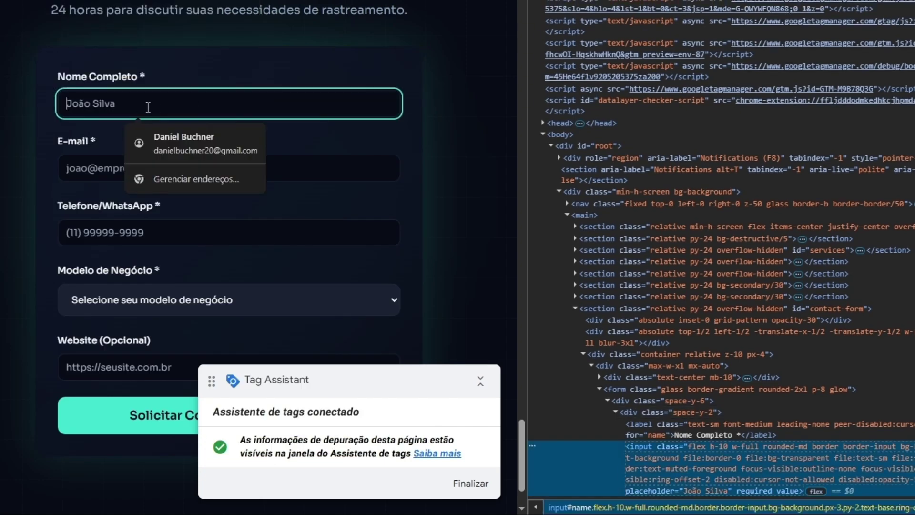
Step: Copy the complete input element of the Nome Completo field from the page's HTML code
{"action": "scroll", "coordinate": [658, 248], "scroll_direction": "down", "scroll_amount": 4}
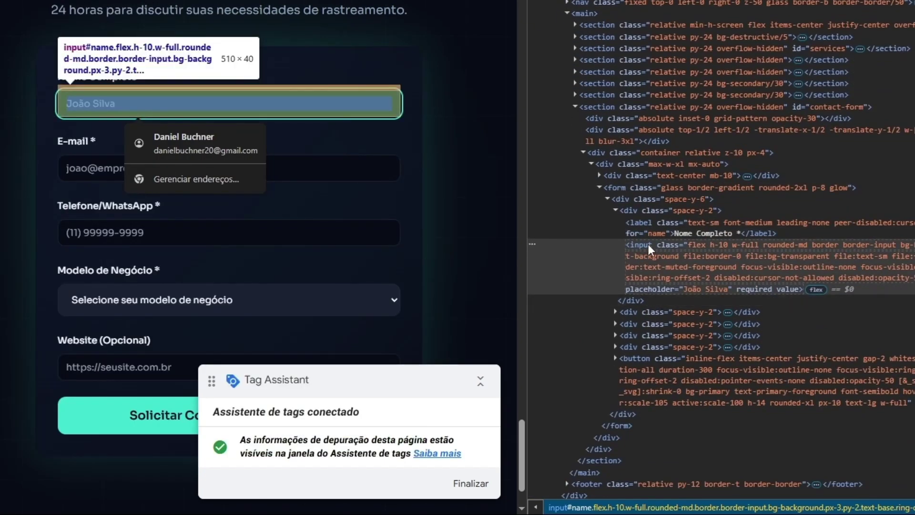
{"action": "left_click", "coordinate": [627, 271]}
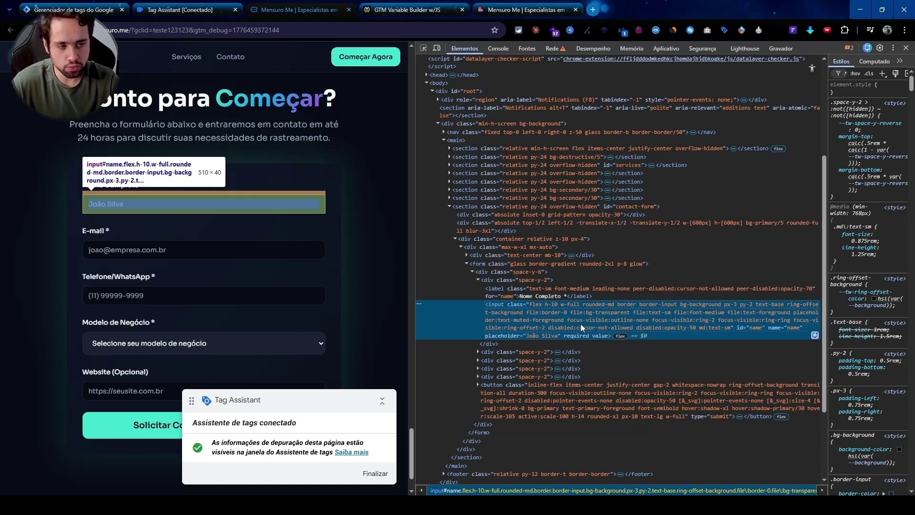
{"action": "right_click", "coordinate": [581, 324]}
{"action": "mouse_move", "coordinate": [691, 118]}
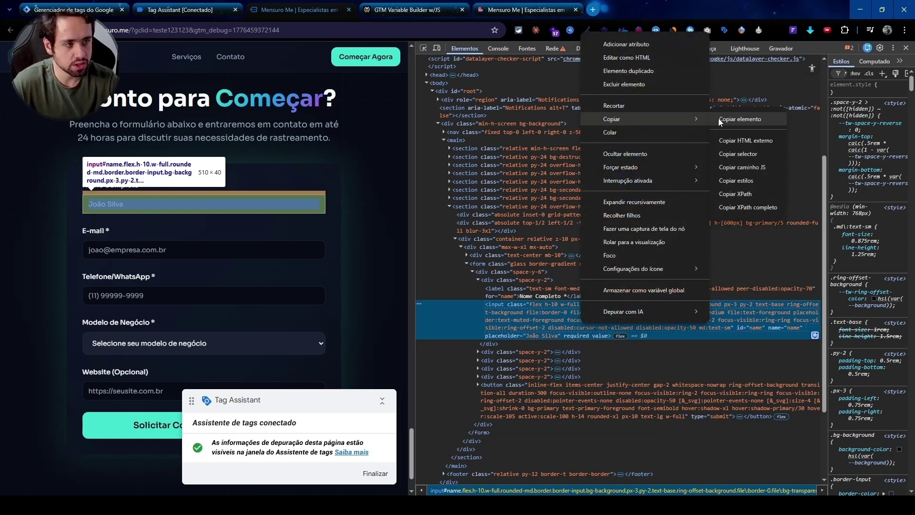
{"action": "left_click", "coordinate": [720, 120]}
Step: Switch to the GTM Variable Builder w/JS space in Perplexity and submit the copied input element as a task
{"action": "left_click", "coordinate": [407, 9]}
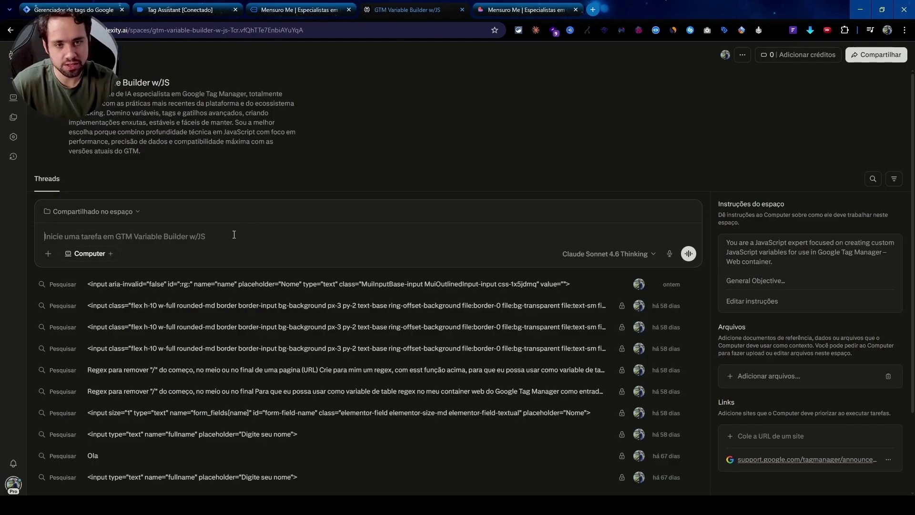
{"action": "key", "text": "ctrl+v"}
{"action": "key", "text": "Return"}
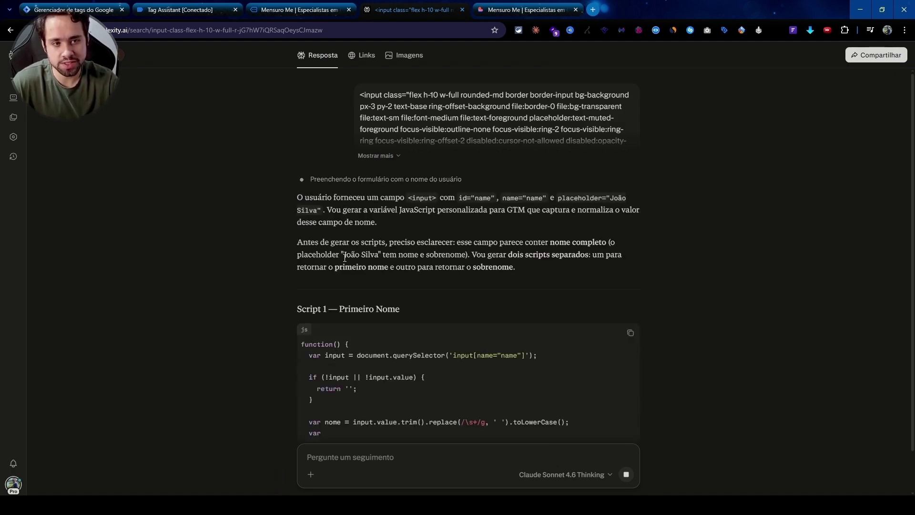
Step: Compare the form's Nome Completo and E-mail fields with the generated first-name and surname scripts
{"action": "key", "text": "ctrl+shift+Tab"}
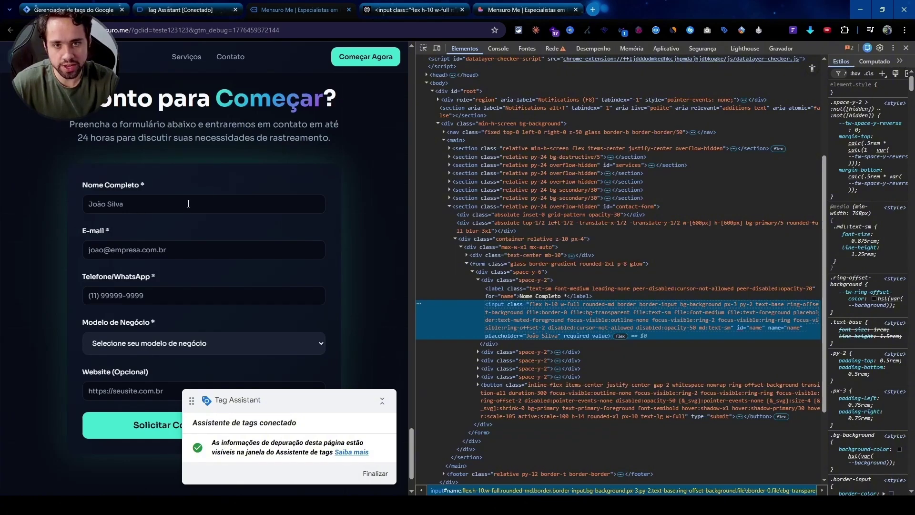
{"action": "left_click_drag", "start_coordinate": [89, 185], "coordinate": [155, 184]}
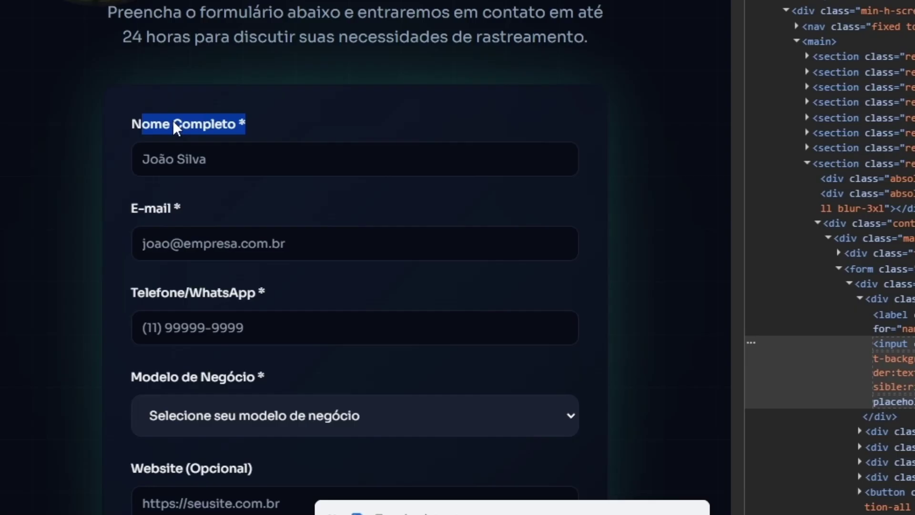
{"action": "left_click", "coordinate": [135, 199]}
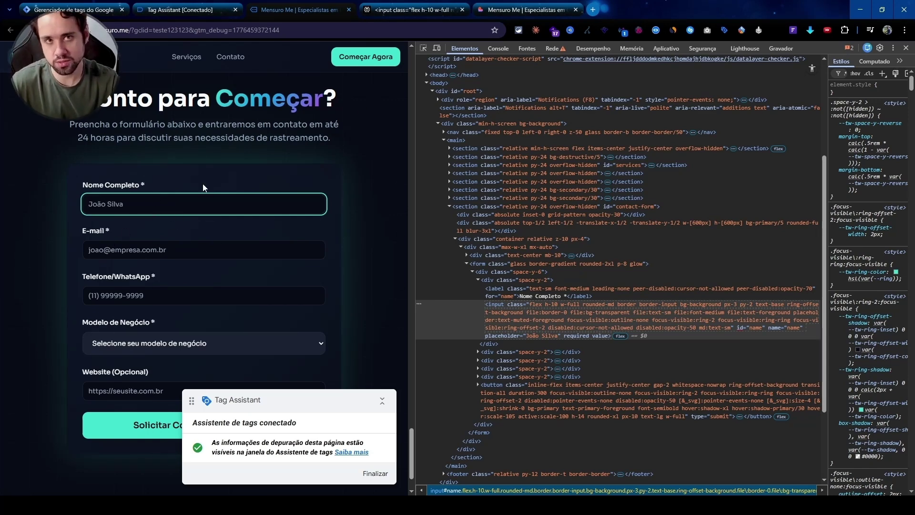
{"action": "left_click", "coordinate": [392, 4]}
{"action": "scroll", "coordinate": [321, 213], "scroll_direction": "down", "scroll_amount": 10}
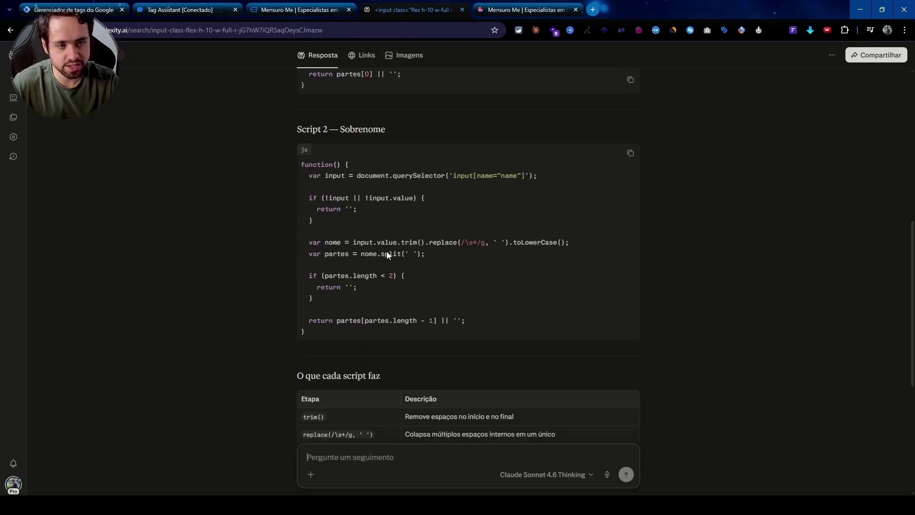
{"action": "scroll", "coordinate": [424, 241], "scroll_direction": "up", "scroll_amount": 8}
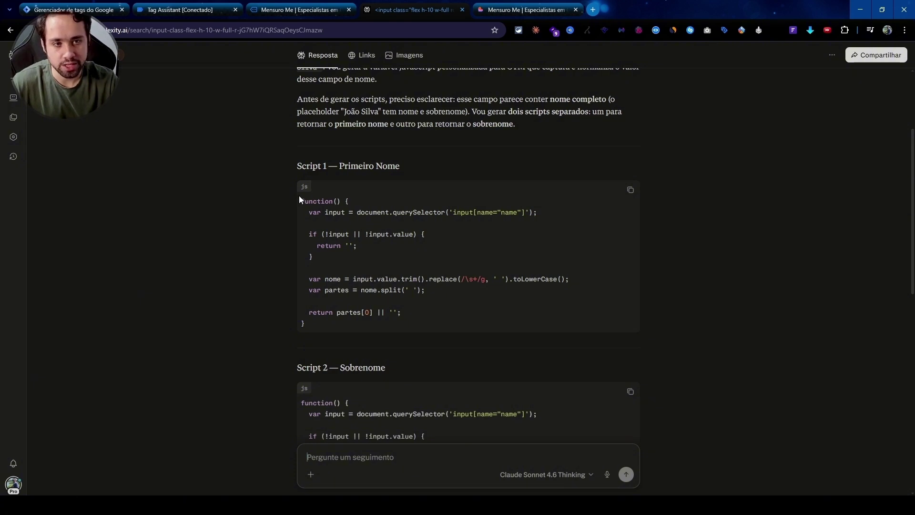
{"action": "left_click_drag", "start_coordinate": [299, 195], "coordinate": [322, 325]}
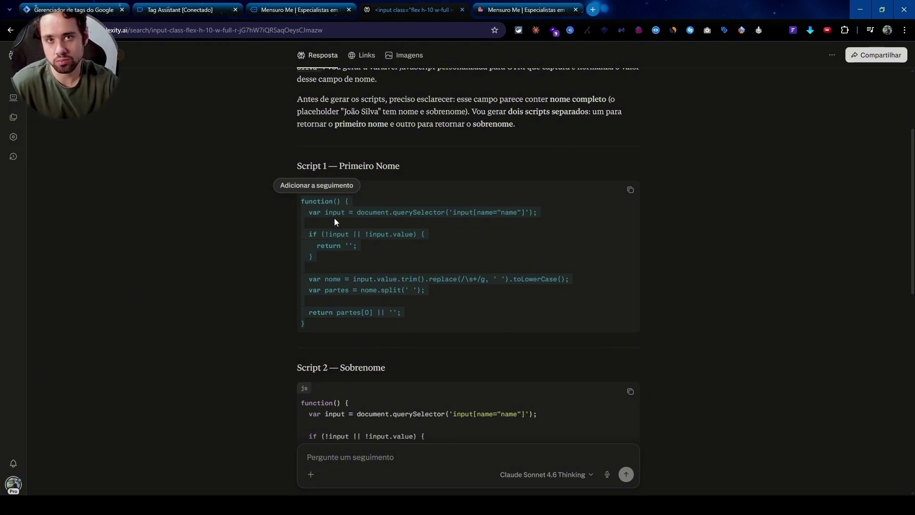
{"action": "scroll", "coordinate": [335, 221], "scroll_direction": "up", "scroll_amount": 1}
{"action": "left_click", "coordinate": [315, 5]}
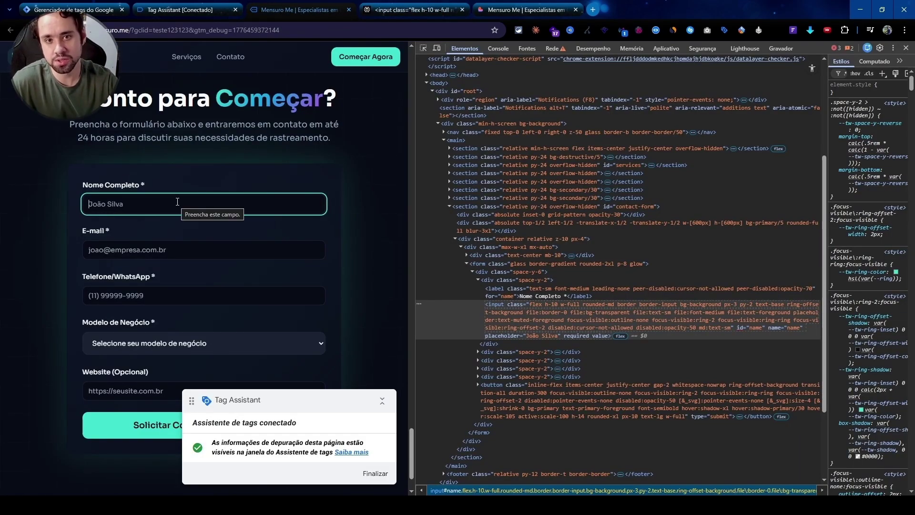
{"action": "left_click", "coordinate": [177, 256]}
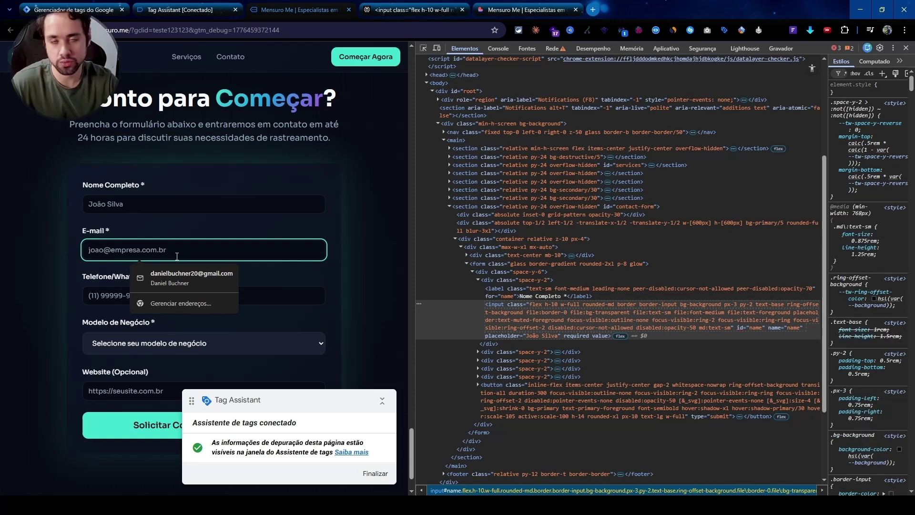
Step: Copy the code of Script 1 — Primeiro Nome from the Perplexity answer
{"action": "key", "text": "ctrl+shift+Tab"}
{"action": "triple_click", "coordinate": [367, 214]}
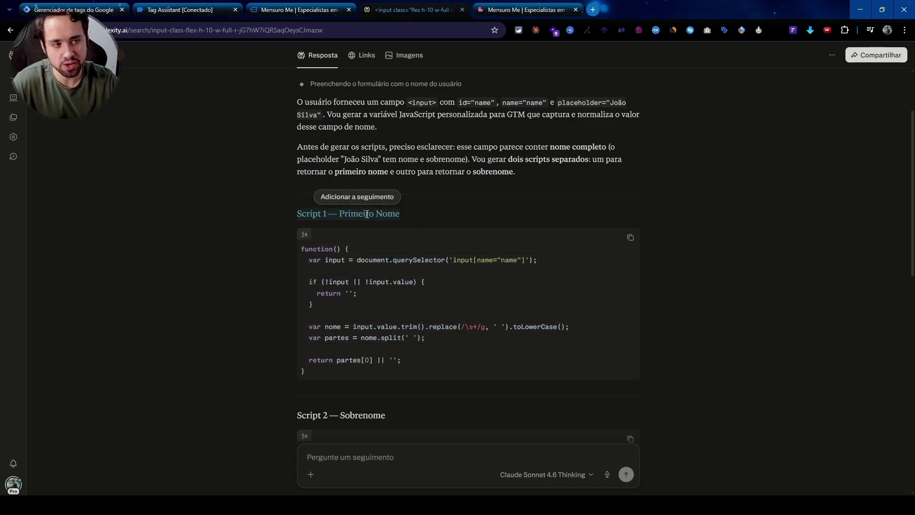
{"action": "left_click", "coordinate": [629, 237]}
Step: Switch to Google Tag Manager and start a new user-defined variable, opening its variable type choice
{"action": "key", "text": "ctrl+shift+Tab"}
{"action": "key", "text": "ctrl+shift+Tab"}
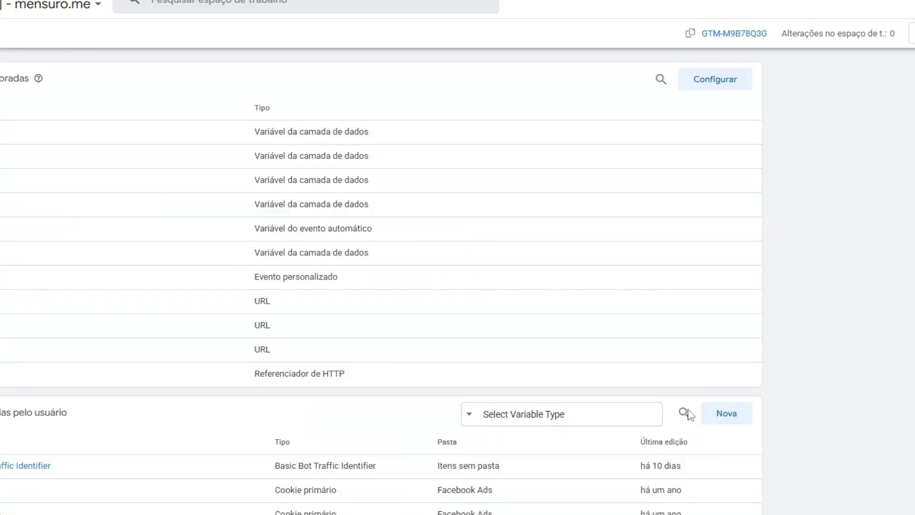
{"action": "left_click", "coordinate": [729, 412]}
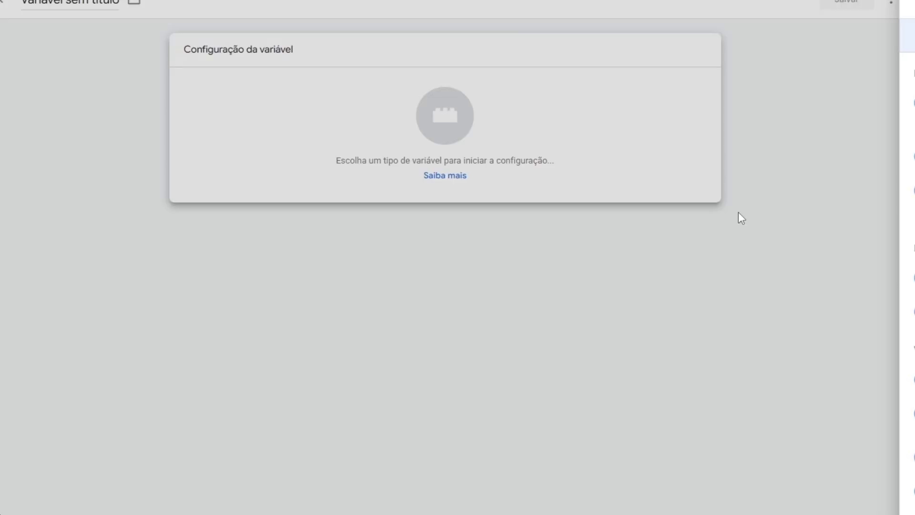
{"action": "left_click", "coordinate": [691, 181]}
Step: Search the variable types for "java" and choose Variável JavaScript for the new variable
{"action": "key", "text": "ctrl+a"}
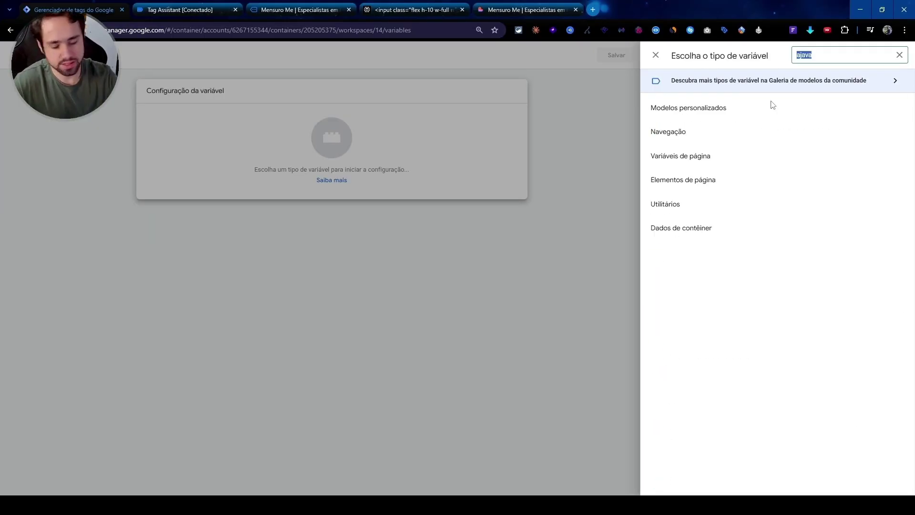
{"action": "type", "text": "java"}
{"action": "left_click", "coordinate": [700, 208]}
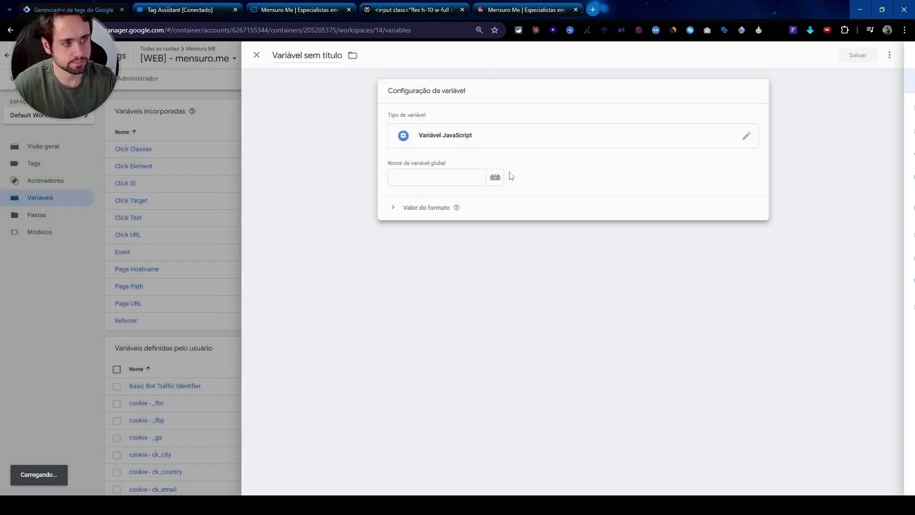
Step: Change the variable's type to JavaScript personalizado, insert the copied first-name script, and check its toLowerCase call against the Valor do formato options
{"action": "left_click", "coordinate": [431, 134]}
{"action": "left_click", "coordinate": [902, 54]}
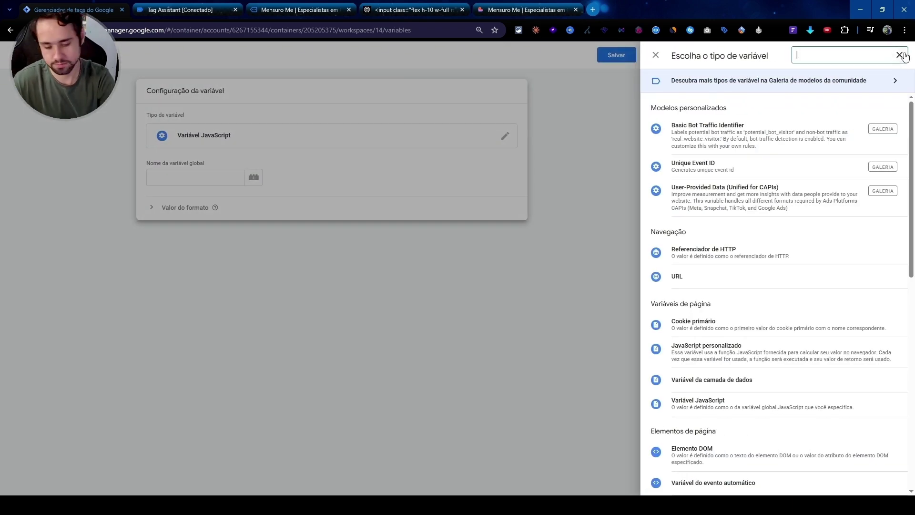
{"action": "left_click", "coordinate": [739, 188]}
{"action": "key", "text": "ctrl+v"}
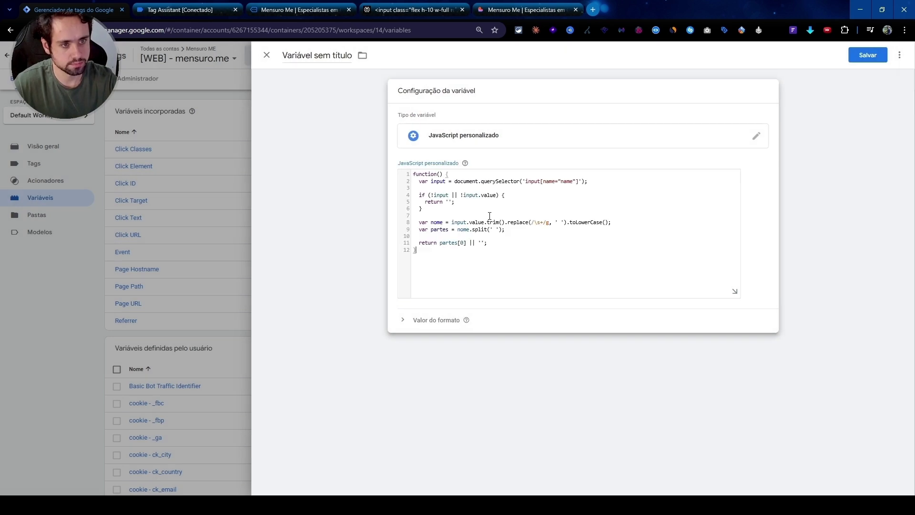
{"action": "left_click", "coordinate": [428, 316]}
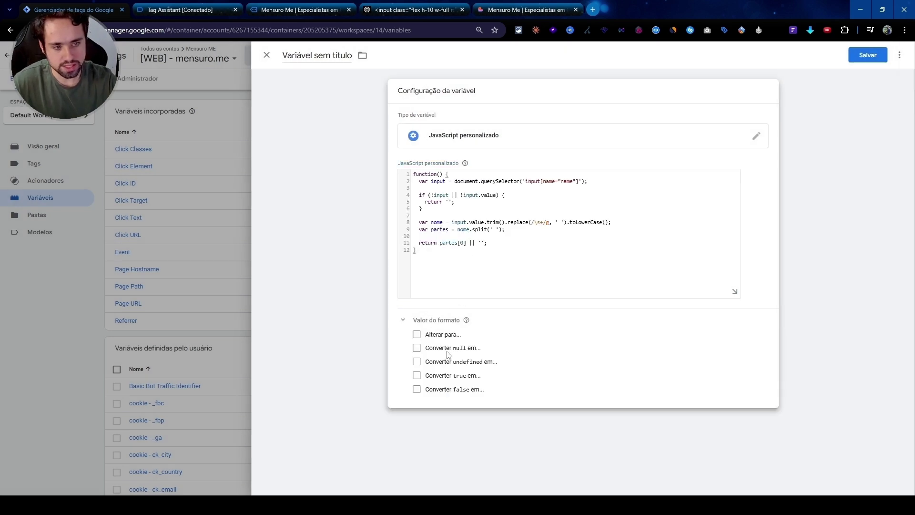
{"action": "double_click", "coordinate": [581, 222]}
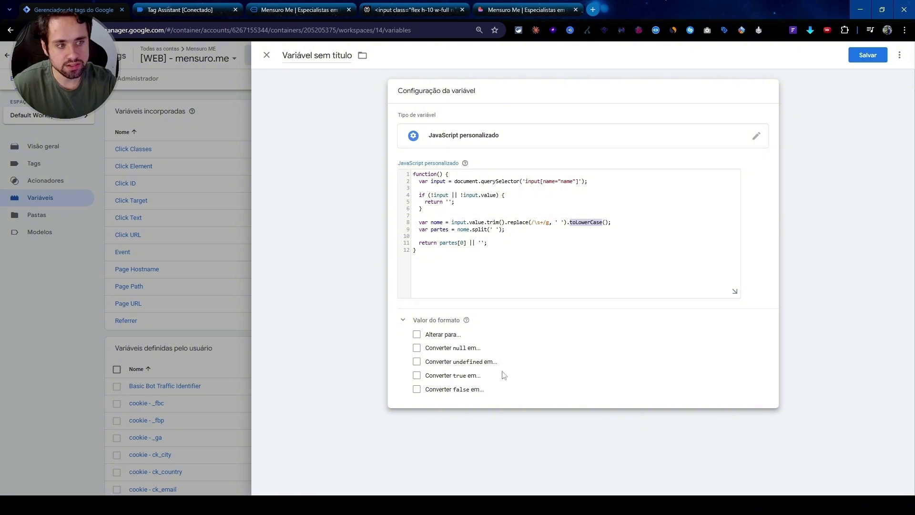
Step: Save the new variable under the name "jsp - first_name v2"
{"action": "left_click", "coordinate": [868, 55]}
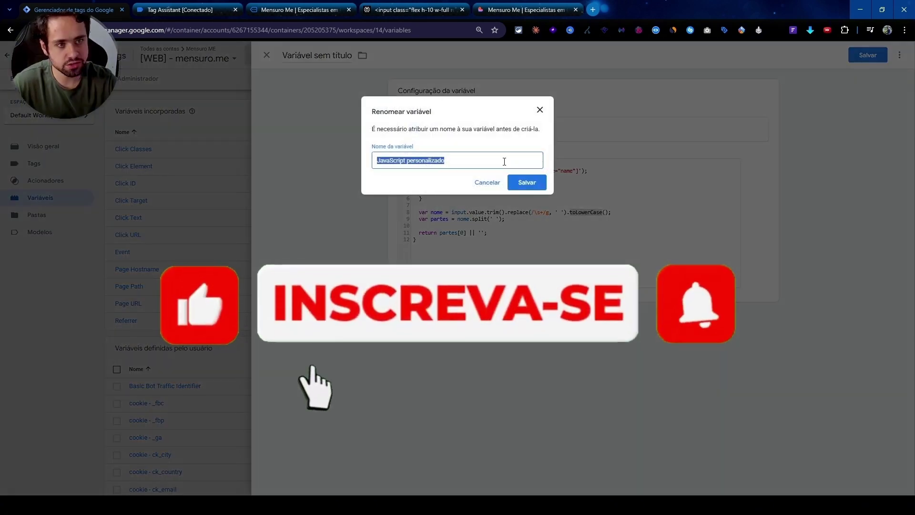
{"action": "type", "text": "JSP"}
{"action": "key", "text": "ctrl+a"}
{"action": "type", "text": "jsp -"}
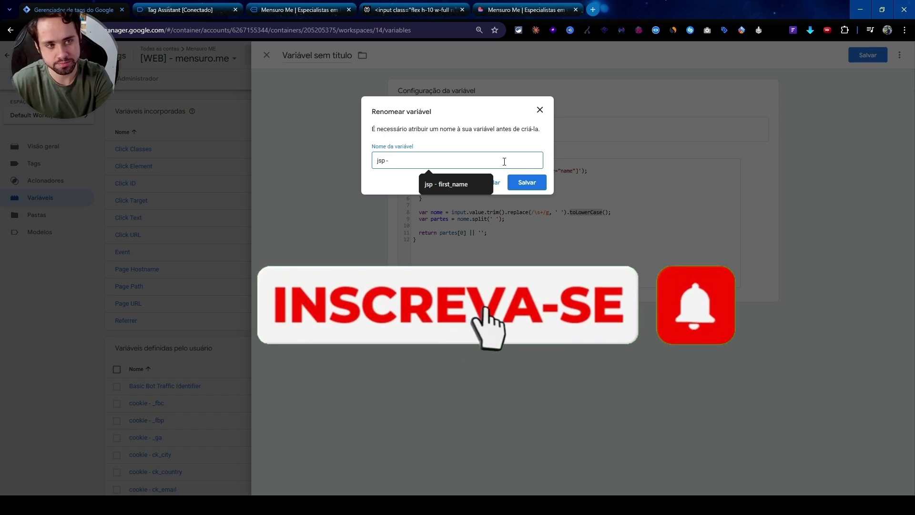
{"action": "left_click", "coordinate": [457, 184]}
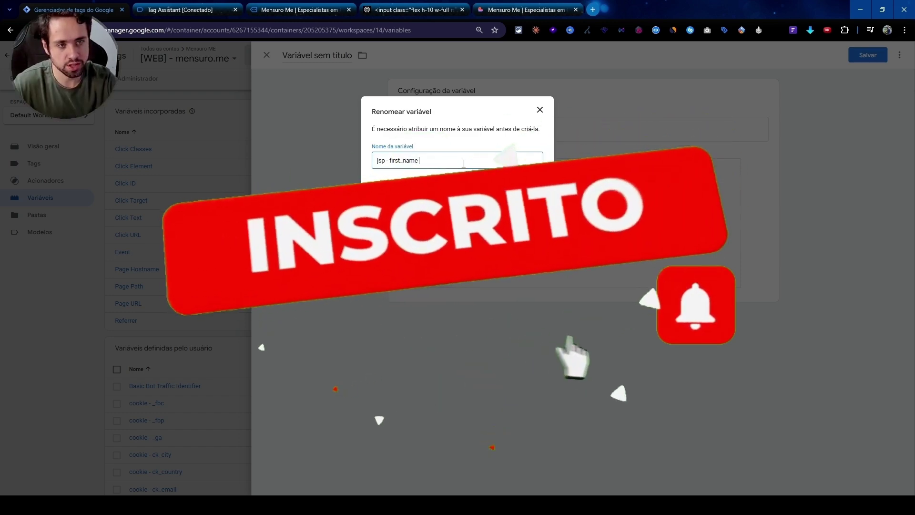
{"action": "type", "text": "bv"}
{"action": "key", "text": "ctrl+a"}
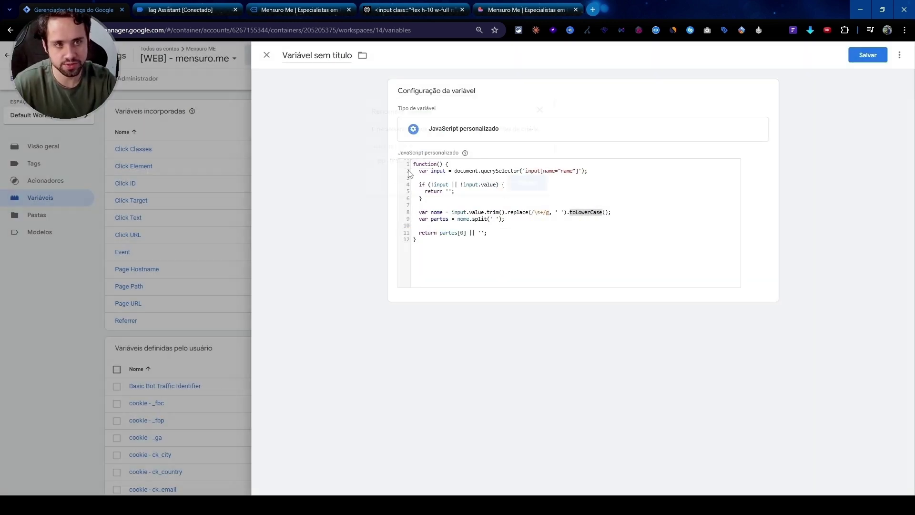
Step: Switch to the Perplexity answer and copy the code of Script 2 — Sobrenome
{"action": "key", "text": "ctrl+Tab"}
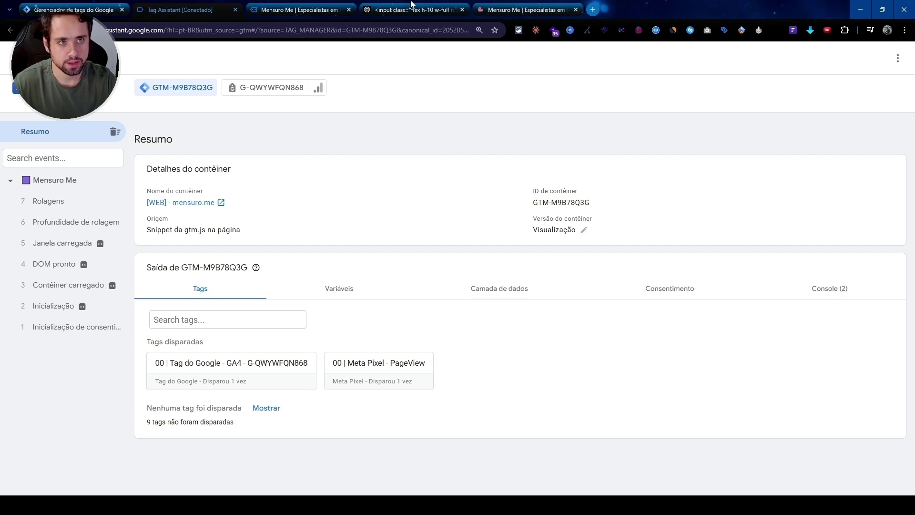
{"action": "left_click", "coordinate": [412, 6]}
{"action": "scroll", "coordinate": [441, 307], "scroll_direction": "down", "scroll_amount": 5}
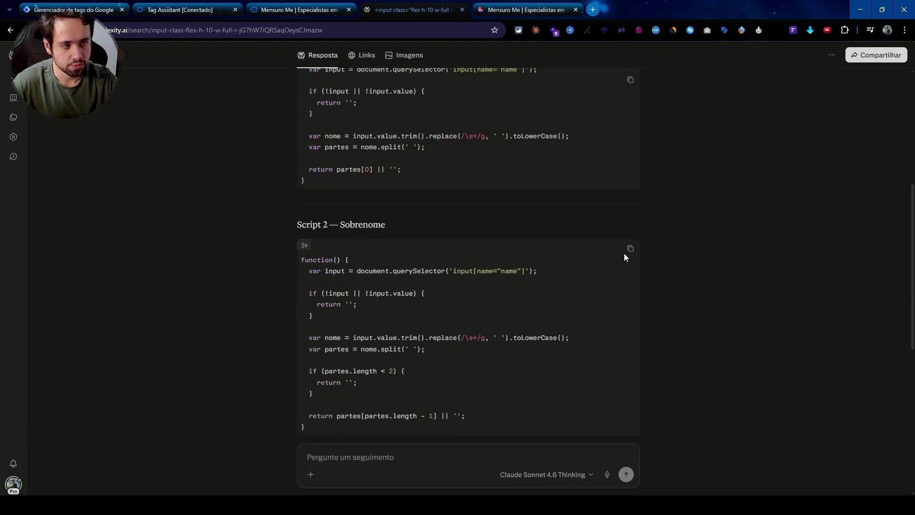
{"action": "scroll", "coordinate": [511, 272], "scroll_direction": "down", "scroll_amount": 3}
Step: Back in Google Tag Manager, sort the user-defined variables by most recent edit and duplicate jsp - first_name v2
{"action": "key", "text": "ctrl+1"}
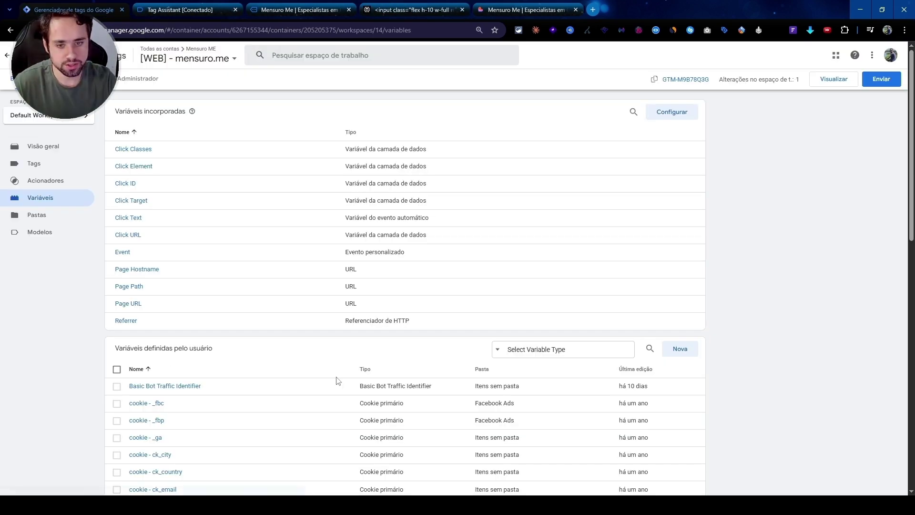
{"action": "left_click", "coordinate": [636, 370]}
{"action": "left_click", "coordinate": [143, 386]}
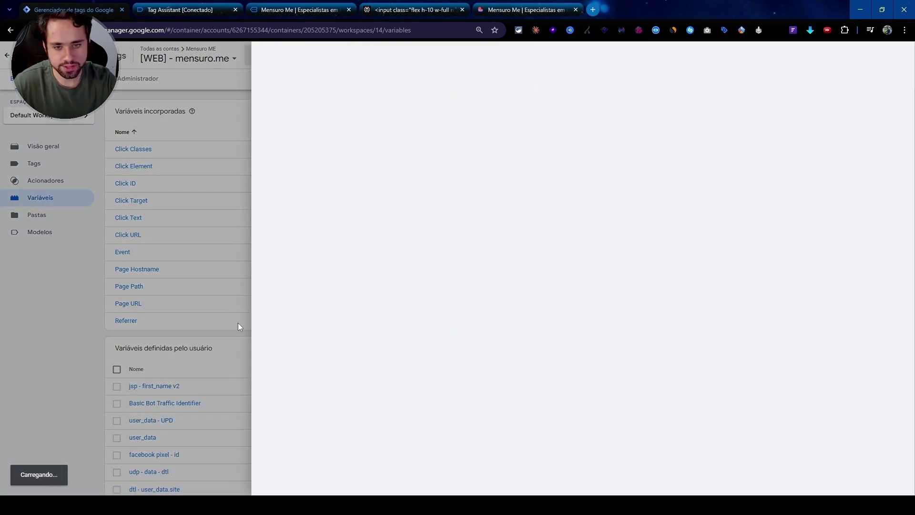
{"action": "left_click", "coordinate": [900, 55]}
{"action": "left_click", "coordinate": [852, 75]}
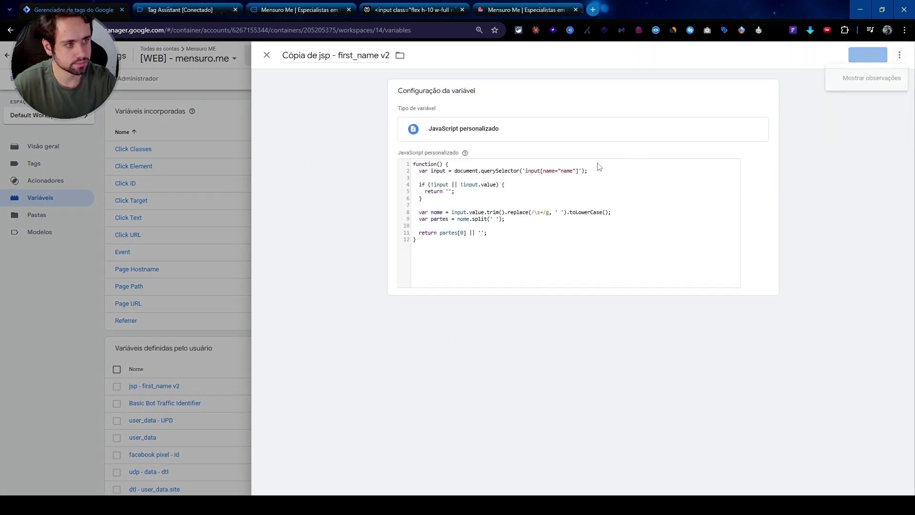
Step: Replace the duplicated variable's whole code with the copied surname script
{"action": "left_click", "coordinate": [646, 189]}
{"action": "key", "text": "ctrl+a"}
{"action": "key", "text": "ctrl+v"}
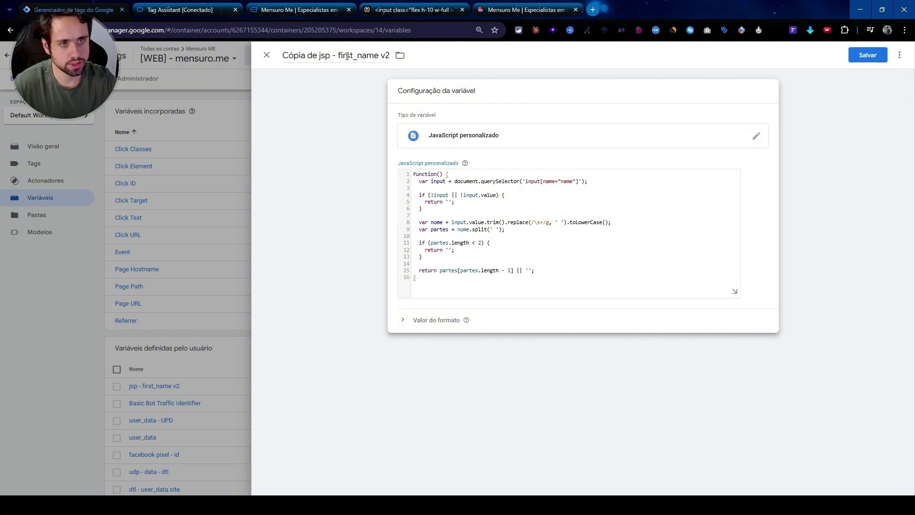
Step: Rename the duplicated variable to "jsp - last_name v2" and save it
{"action": "left_click", "coordinate": [344, 57]}
{"action": "key", "text": "BackSpace"}
{"action": "key", "text": "BackSpace"}
{"action": "key", "text": "BackSpace"}
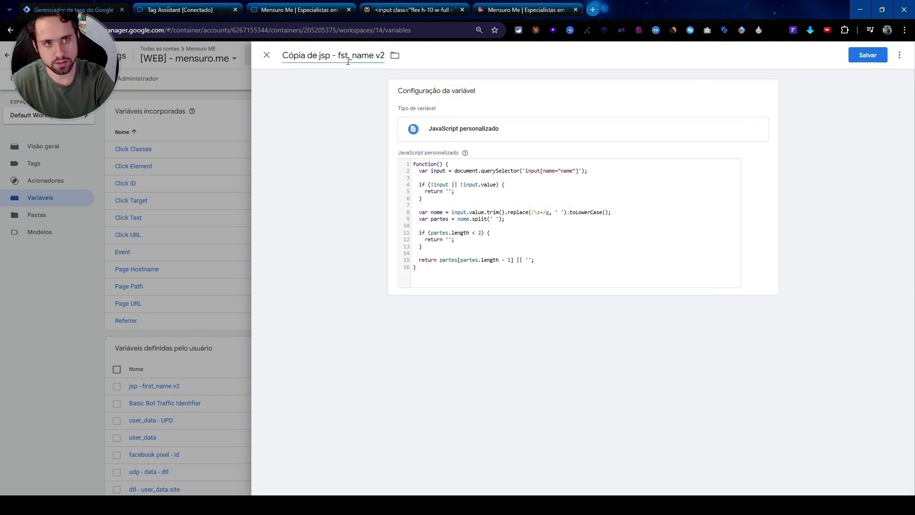
{"action": "type", "text": "la"}
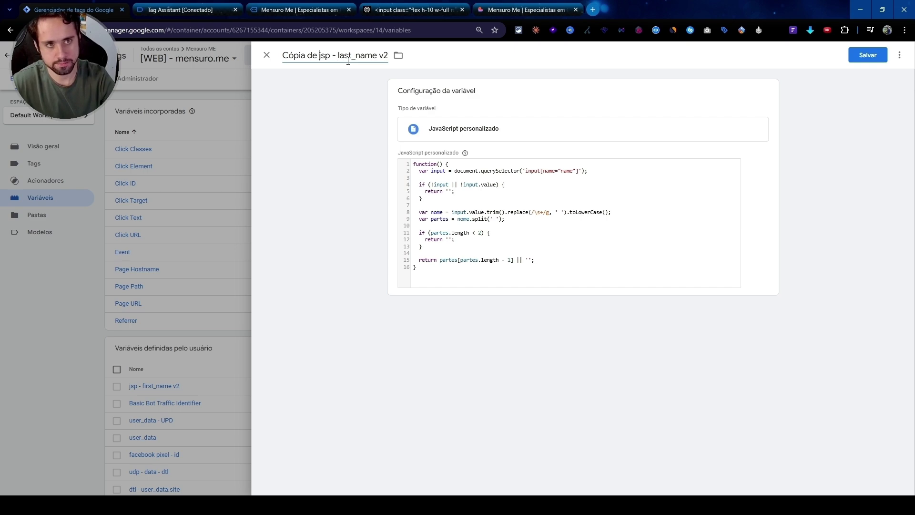
{"action": "key", "text": "shift+Left"}
{"action": "key", "text": "shift+Left"}
{"action": "key", "text": "shift+Left"}
{"action": "key", "text": "shift+Left"}
{"action": "key", "text": "shift+Left"}
{"action": "key", "text": "shift+Left"}
{"action": "key", "text": "shift+Left"}
{"action": "key", "text": "shift+Left"}
{"action": "key", "text": "BackSpace"}
{"action": "key", "text": "Return"}
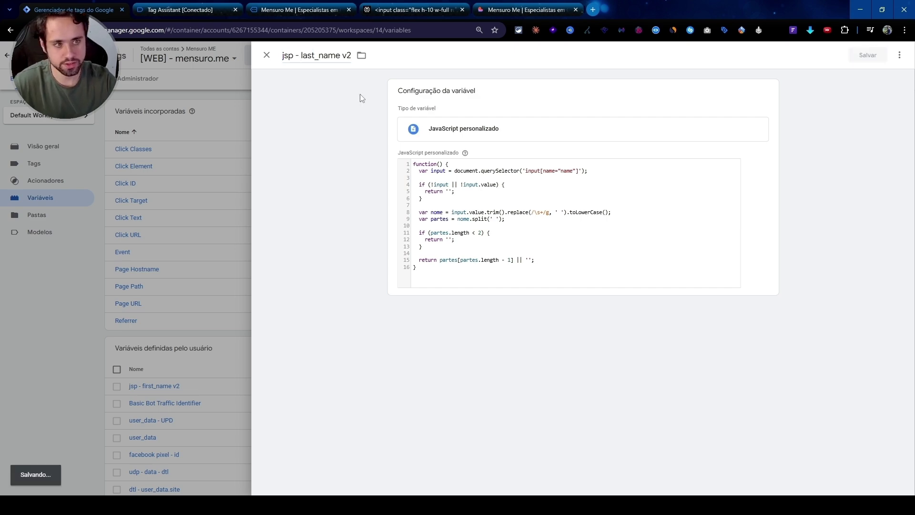
Step: Go to the contact form page, inspect the E-mail field, and copy its HTML element
{"action": "key", "text": "ctrl+Tab"}
{"action": "key", "text": "ctrl+Tab"}
{"action": "scroll", "coordinate": [326, 272], "scroll_direction": "down", "scroll_amount": 1}
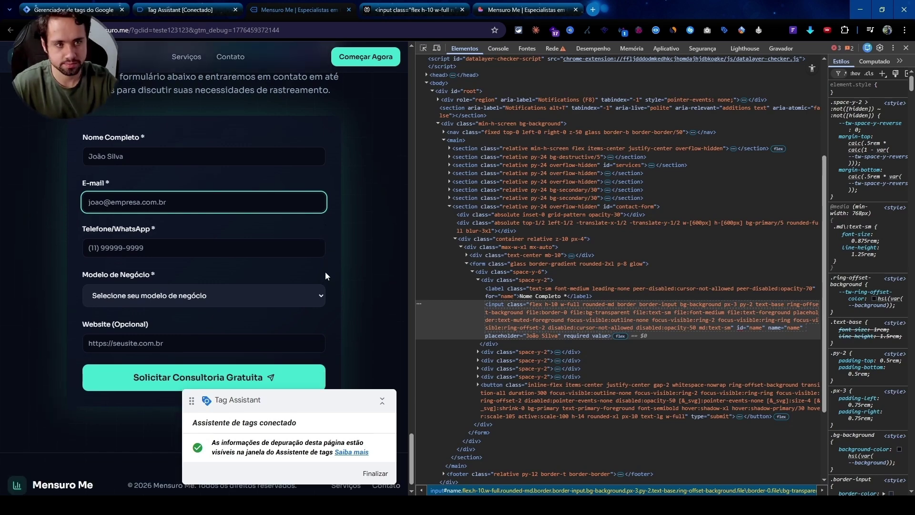
{"action": "key", "text": "ctrl+1"}
{"action": "scroll", "coordinate": [193, 260], "scroll_direction": "down", "scroll_amount": 4}
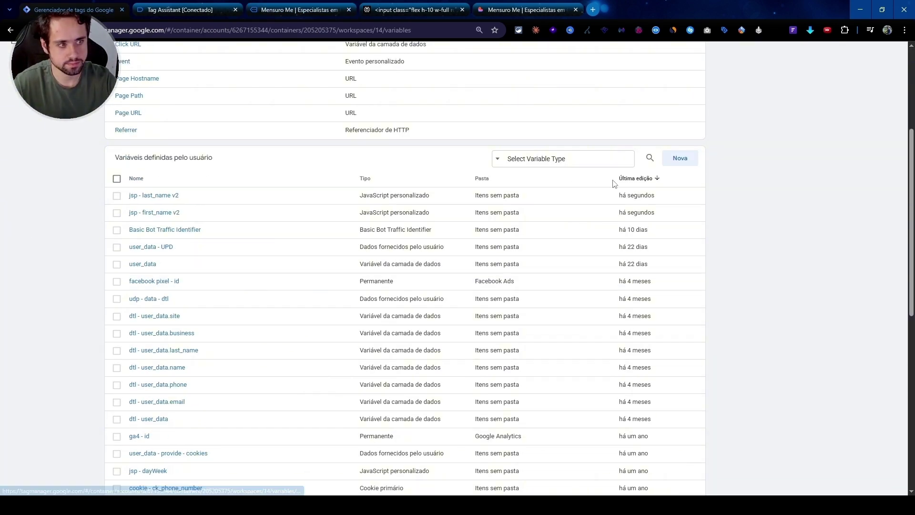
{"action": "scroll", "coordinate": [152, 247], "scroll_direction": "up", "scroll_amount": 1}
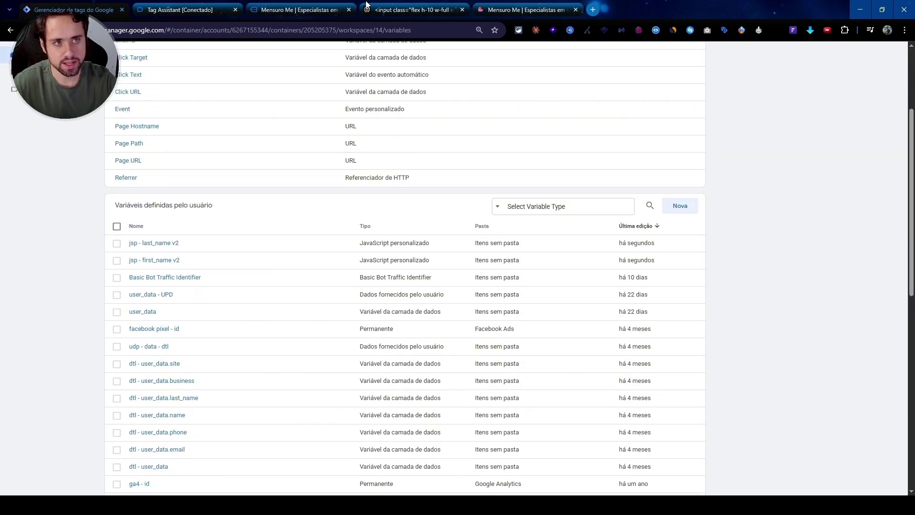
{"action": "key", "text": "ctrl+3"}
{"action": "left_click", "coordinate": [424, 48]}
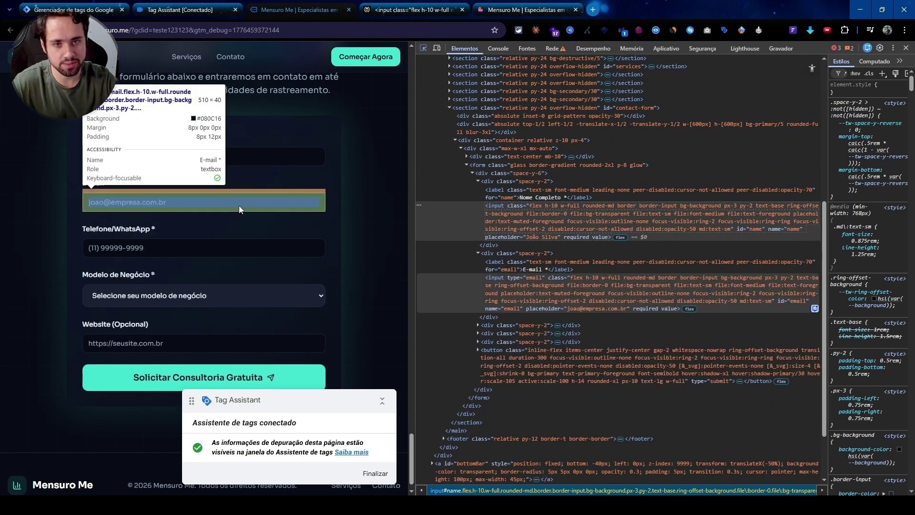
{"action": "left_click", "coordinate": [239, 205]}
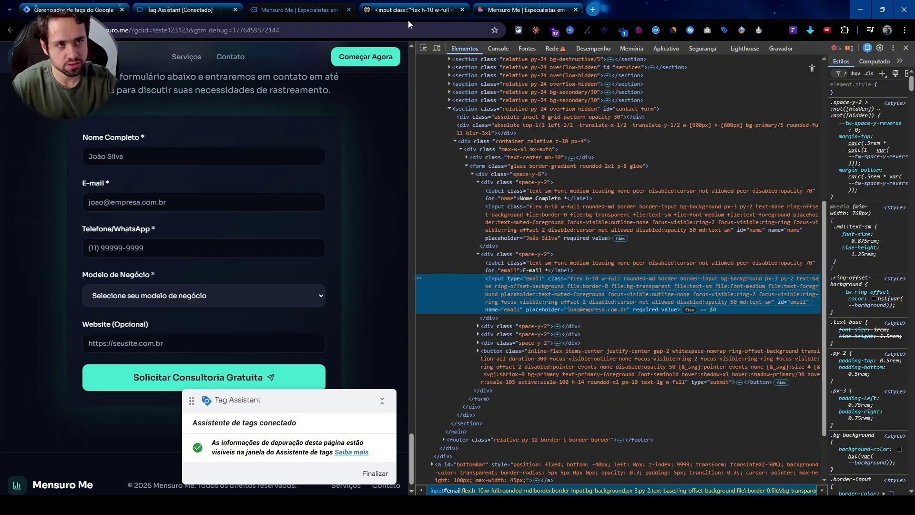
{"action": "right_click", "coordinate": [506, 286]}
{"action": "mouse_move", "coordinate": [611, 292]}
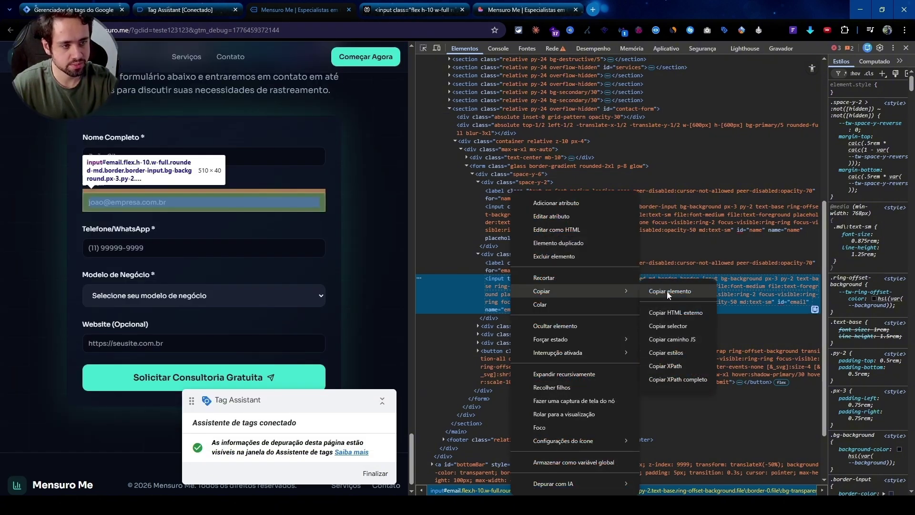
{"action": "left_click", "coordinate": [678, 296]}
Step: Send the copied E-mail input element to the Perplexity conversation as a follow-up to get its script
{"action": "left_click", "coordinate": [428, 5]}
{"action": "scroll", "coordinate": [391, 348], "scroll_direction": "down", "scroll_amount": 2}
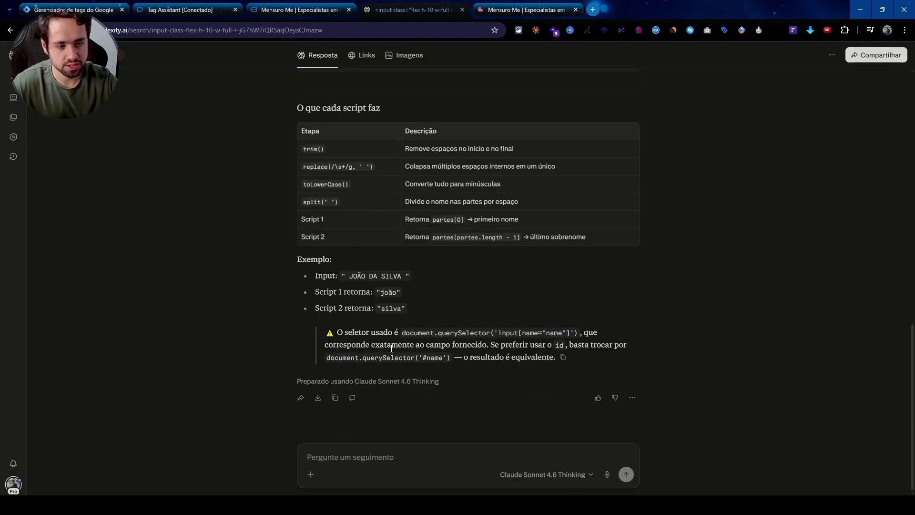
{"action": "key", "text": "ctrl+v"}
{"action": "key", "text": "Return"}
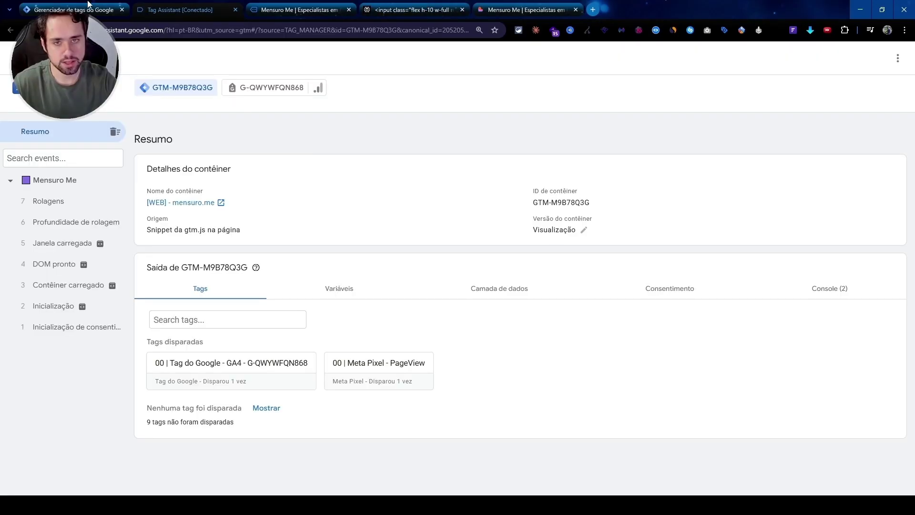
Step: Switch to Google Tag Manager and duplicate the jsp - last_name v2 variable
{"action": "left_click", "coordinate": [88, 4]}
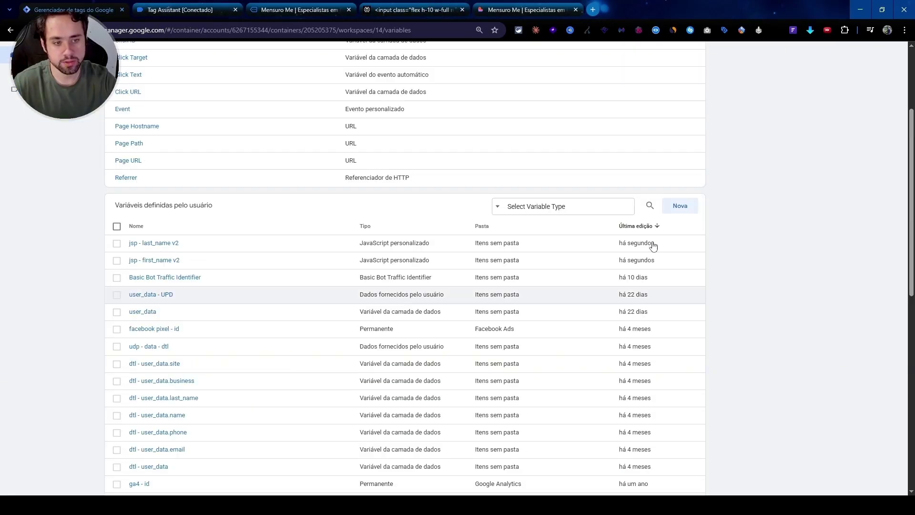
{"action": "left_click", "coordinate": [105, 246]}
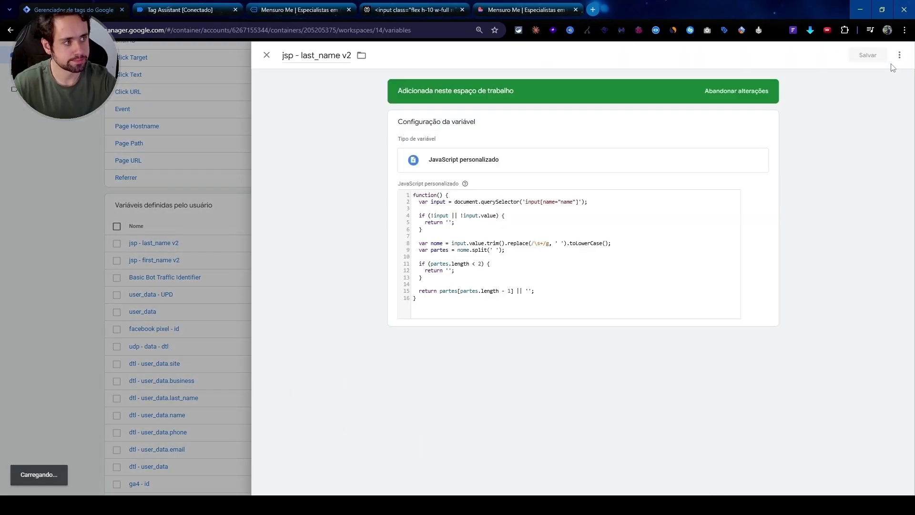
{"action": "left_click", "coordinate": [900, 55]}
{"action": "left_click", "coordinate": [865, 75]}
Step: Replace the duplicate's code with the generated input[name="email"] script and rename the variable to "jsp - email v2"
{"action": "left_click", "coordinate": [641, 200]}
{"action": "key", "text": "ctrl+a"}
{"action": "type", "text": "function() {   var input = document.querySelector('input[name=\"email\"]');    if (!input || !input.value) {     return '';   }    return input.value.trim().replace(/\\s+/g, '').toLowerCase(); }"}
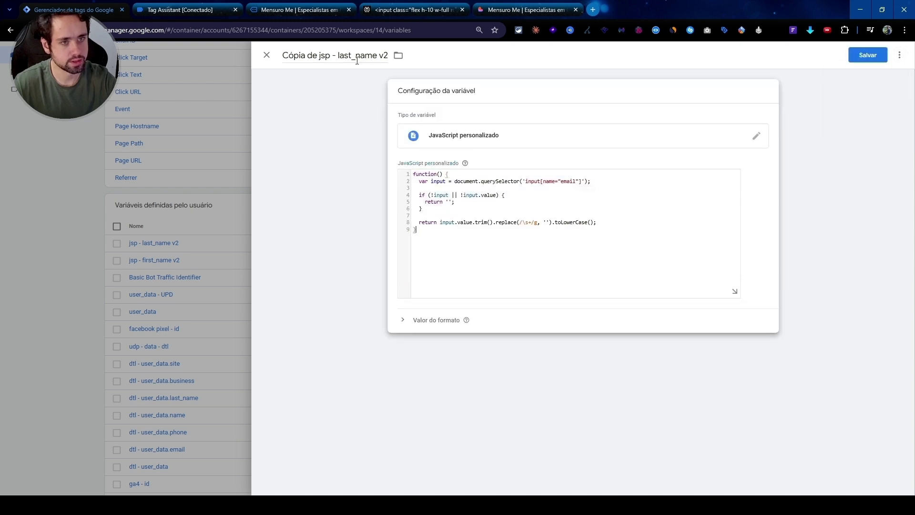
{"action": "double_click", "coordinate": [364, 56]}
{"action": "type", "text": "email"}
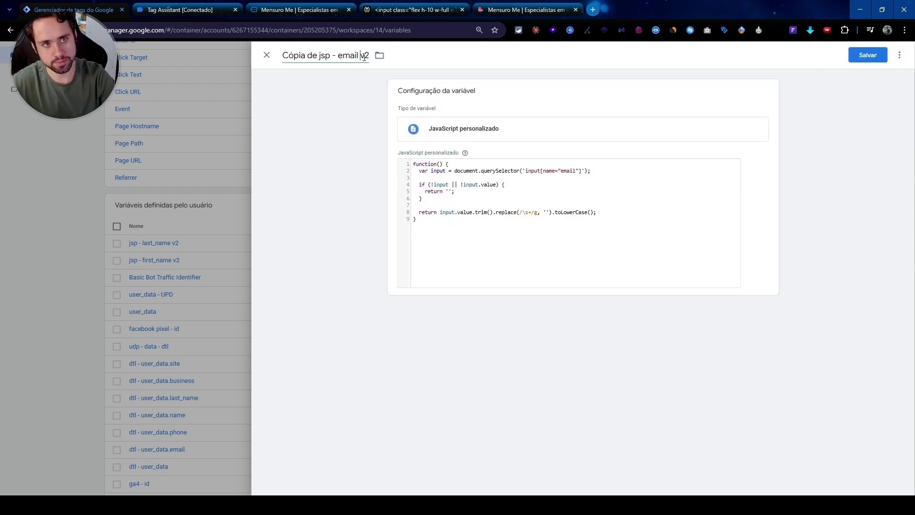
{"action": "key", "text": "shift+Home"}
{"action": "key", "text": "BackSpace"}
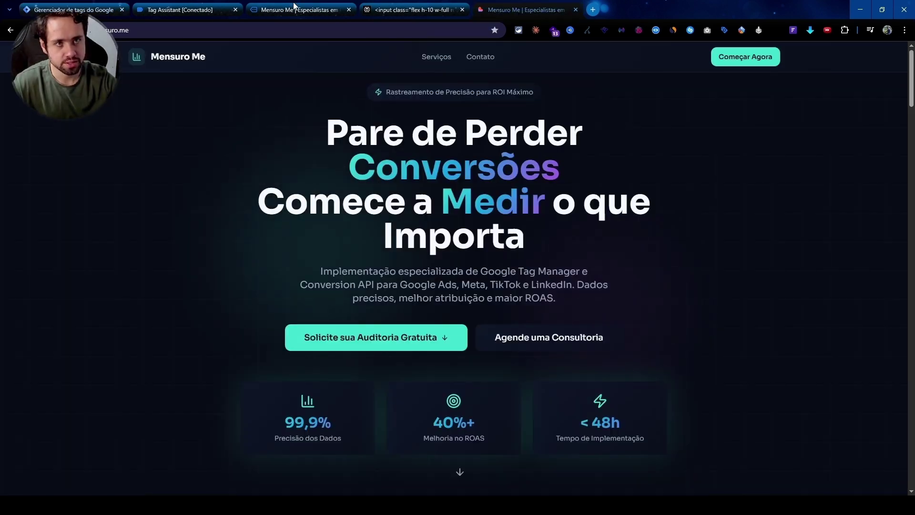
Step: Go to the contact form page, inspect the Telefone/WhatsApp field, and copy its HTML element
{"action": "left_click", "coordinate": [294, 6]}
{"action": "scroll", "coordinate": [204, 238], "scroll_direction": "down", "scroll_amount": 1}
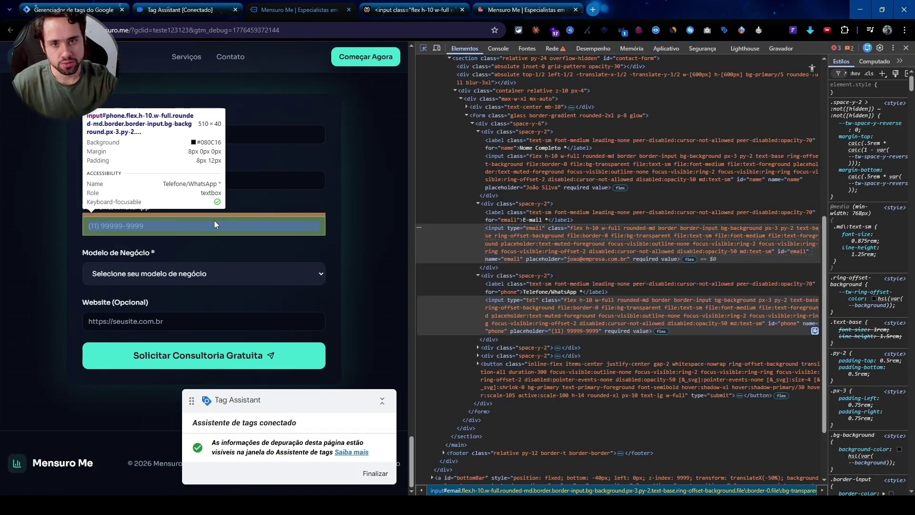
{"action": "left_click", "coordinate": [214, 222]}
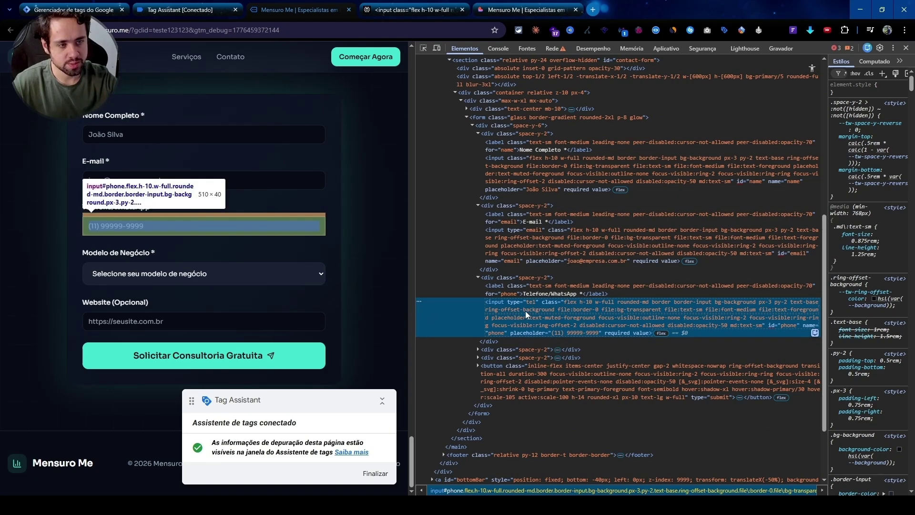
Step: Send Perplexity the follow-up "Agora o campo é para telefone" with the copied phone input element beneath it
{"action": "left_click", "coordinate": [184, 8]}
{"action": "left_click", "coordinate": [365, 9]}
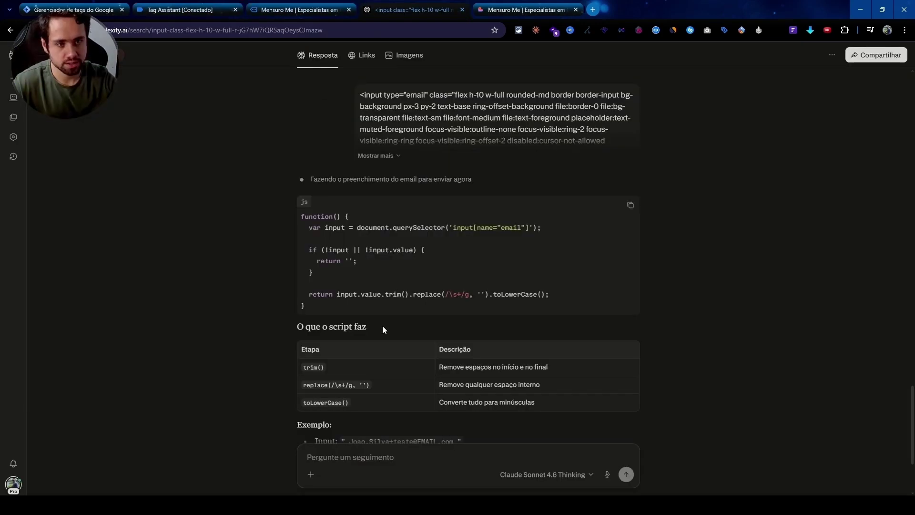
{"action": "type", "text": "Agora o campo é"}
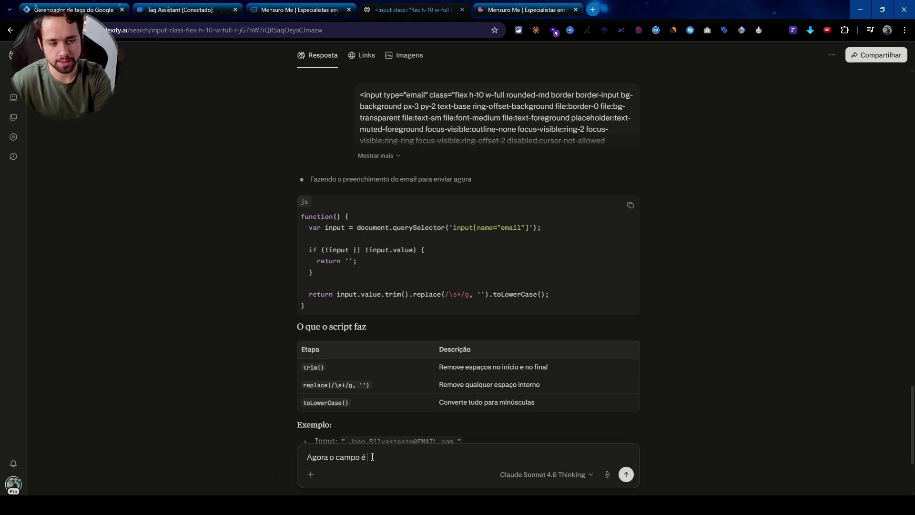
{"action": "type", "text": " para telefone"}
{"action": "key", "text": "shift+Return"}
{"action": "key", "text": "shift+Return"}
{"action": "key", "text": "ctrl+v"}
{"action": "key", "text": "Return"}
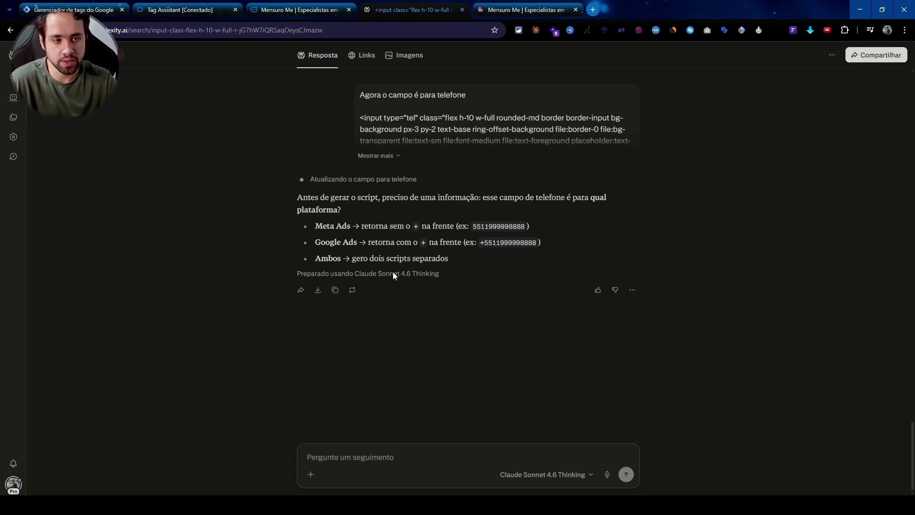
Step: Answer Perplexity's question about the target platform with "Meta Ads" and send the reply
{"action": "left_click_drag", "start_coordinate": [315, 226], "coordinate": [349, 232]}
{"action": "key", "text": "ctrl+c"}
{"action": "left_click", "coordinate": [364, 459]}
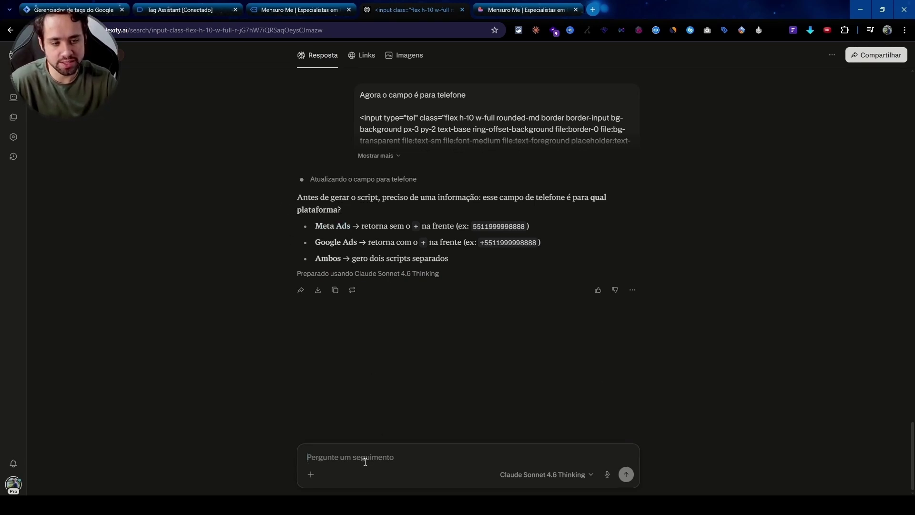
{"action": "key", "text": "ctrl+v"}
{"action": "key", "text": "Return"}
Step: Try entering a "+" prefix in the contact form's Telefone/WhatsApp field
{"action": "left_click", "coordinate": [291, 4]}
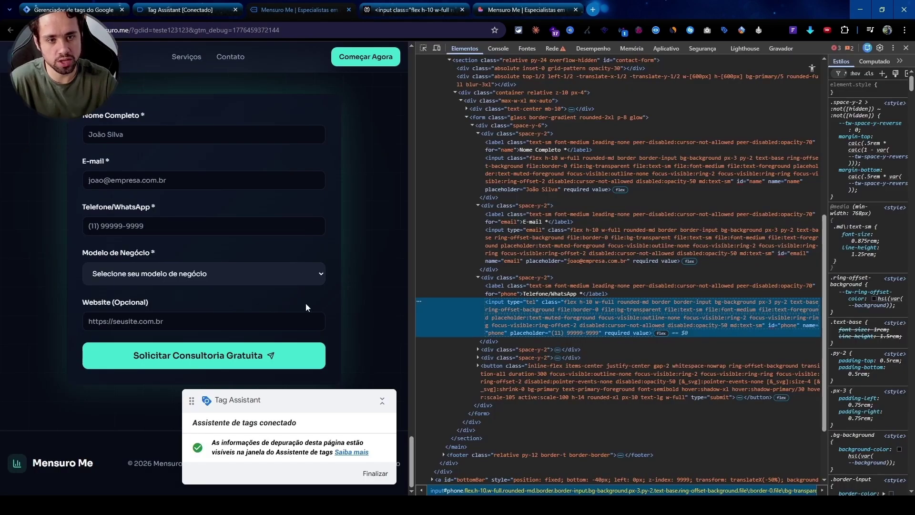
{"action": "left_click", "coordinate": [137, 228]}
{"action": "type", "text": "+"}
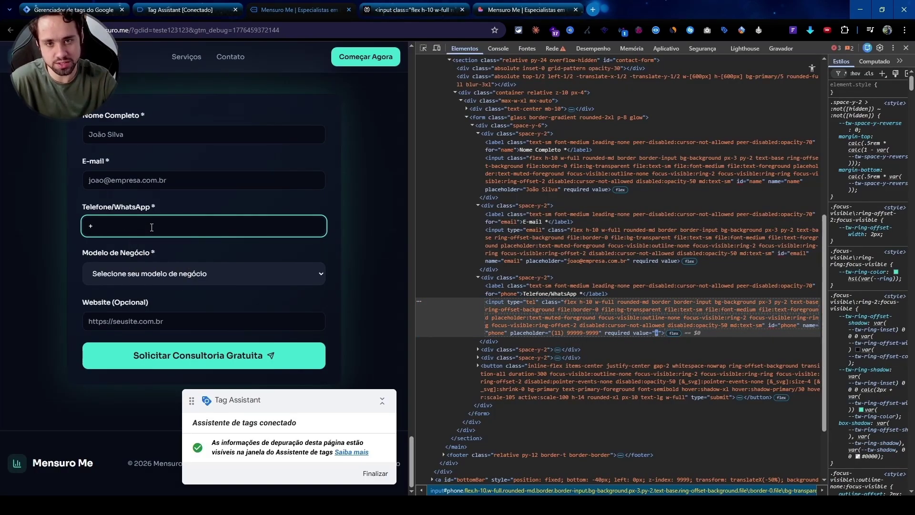
Step: Return to Perplexity, copy the generated input[name="phone"] script for Meta Ads and read through its explanation
{"action": "key", "text": "ctrl+Tab"}
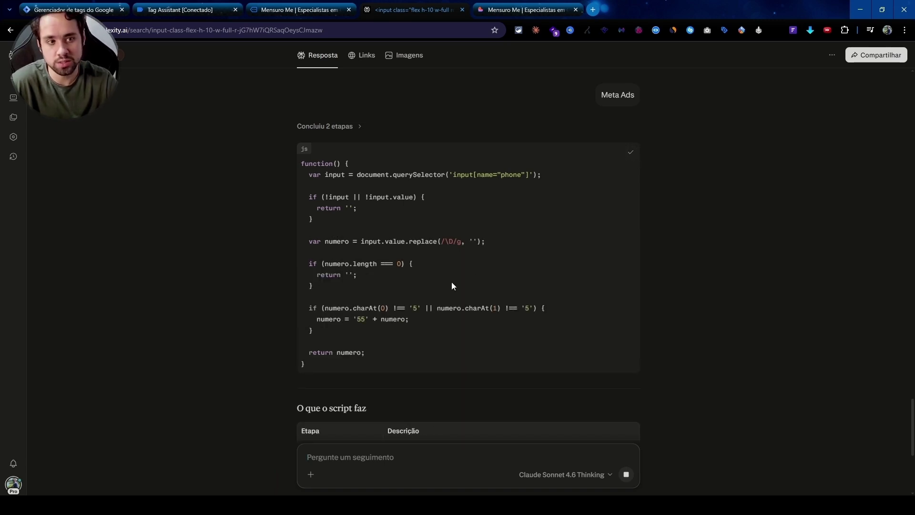
{"action": "scroll", "coordinate": [451, 286], "scroll_direction": "down", "scroll_amount": 3}
{"action": "scroll", "coordinate": [452, 286], "scroll_direction": "up", "scroll_amount": 1}
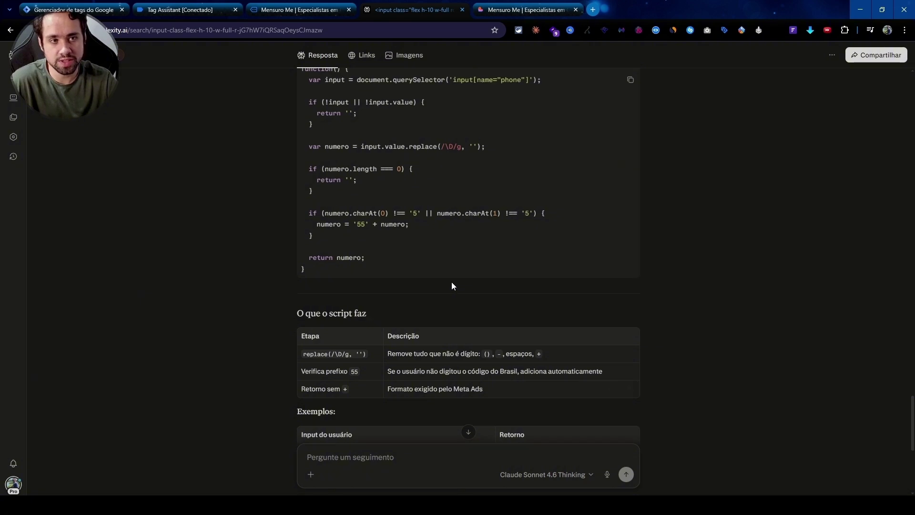
{"action": "scroll", "coordinate": [452, 286], "scroll_direction": "up", "scroll_amount": 2}
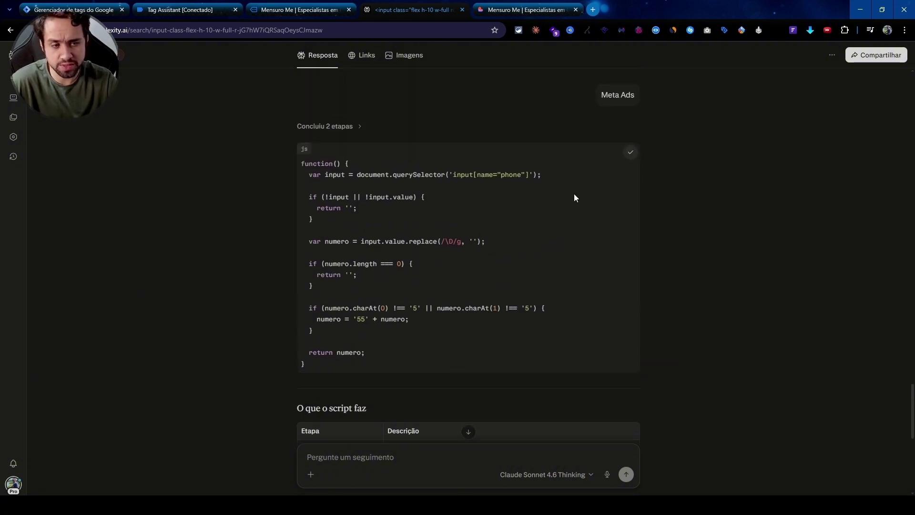
{"action": "scroll", "coordinate": [428, 258], "scroll_direction": "down", "scroll_amount": 3}
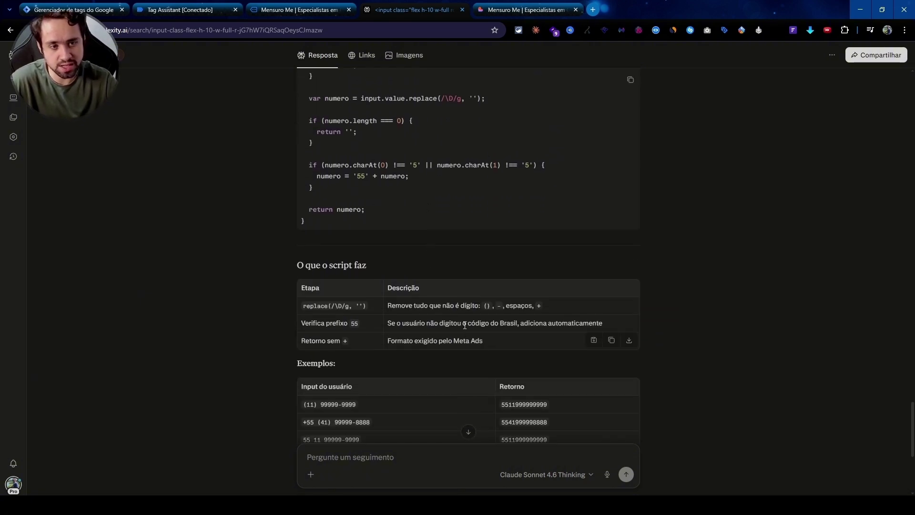
Step: Switch to Google Tag Manager and duplicate the jsp - email v2 variable
{"action": "left_click", "coordinate": [74, 10]}
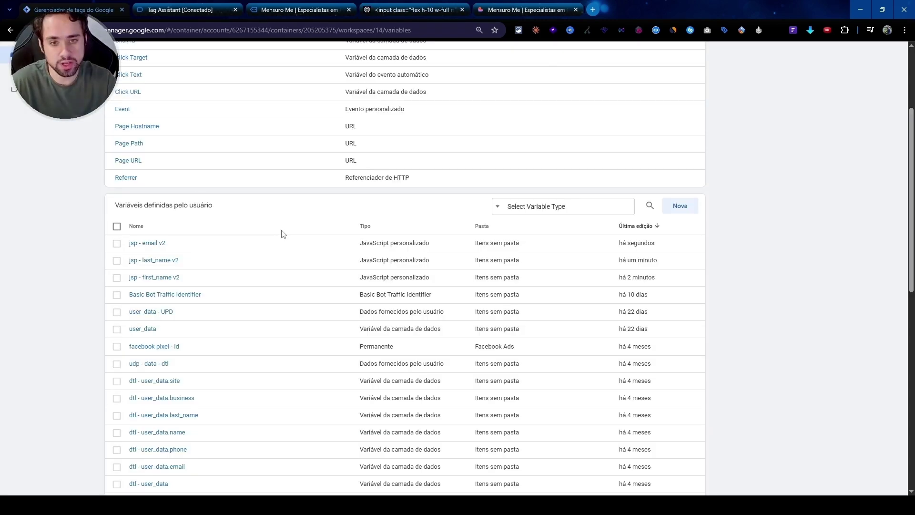
{"action": "left_click", "coordinate": [623, 237]}
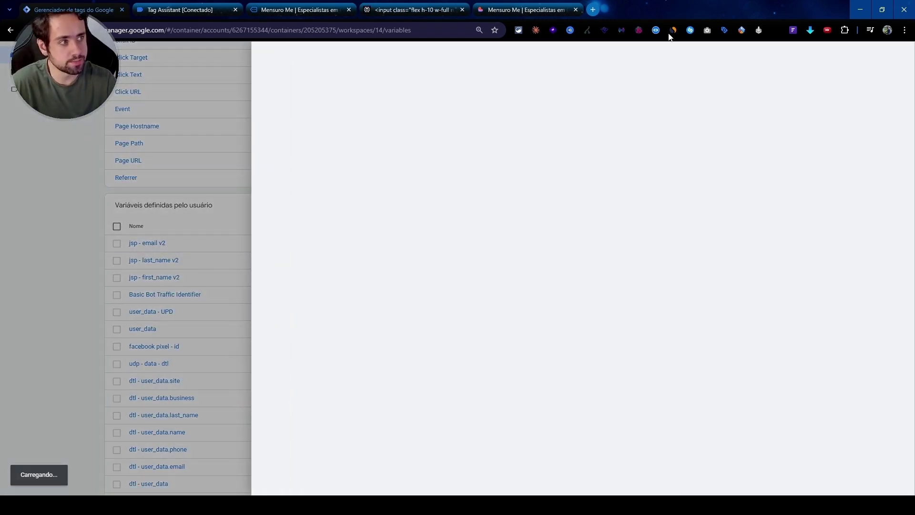
{"action": "left_click", "coordinate": [899, 55]}
{"action": "left_click", "coordinate": [858, 74]}
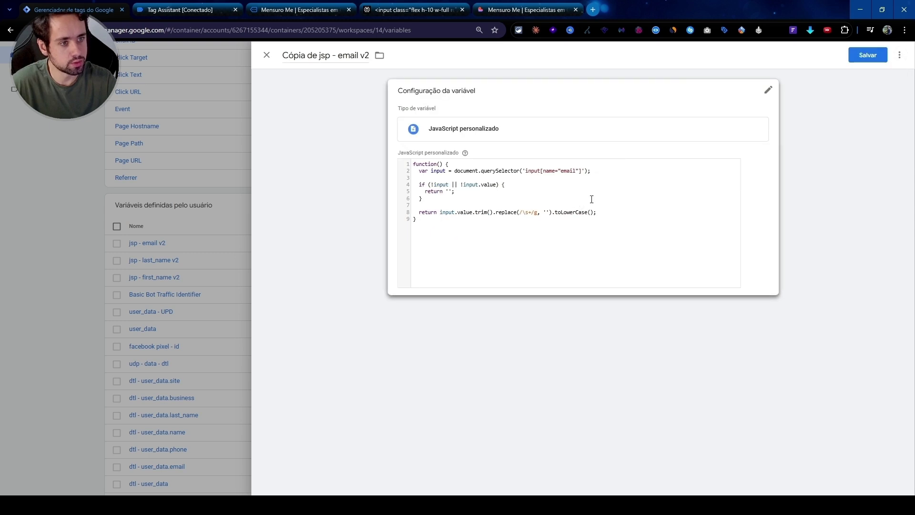
Step: Replace the duplicate's code with the generated input[name="phone"] script, rename the variable to "jsp - phone v2" and save it
{"action": "left_click", "coordinate": [592, 199]}
{"action": "key", "text": "ctrl+a"}
{"action": "type", "text": "function() {   var input = document.querySelector('input[name=\"phone\"]');    if (!input || !input.value) {     return '';   }    var numero = input.value.replace(/\\D/g, '');    if (numero.length === 0) {     return '';   }    if (numero.charAt(0) !== '5' || numero.charAt(1) !== '5') {     numero = '55' + numero;   }    return numero; }"}
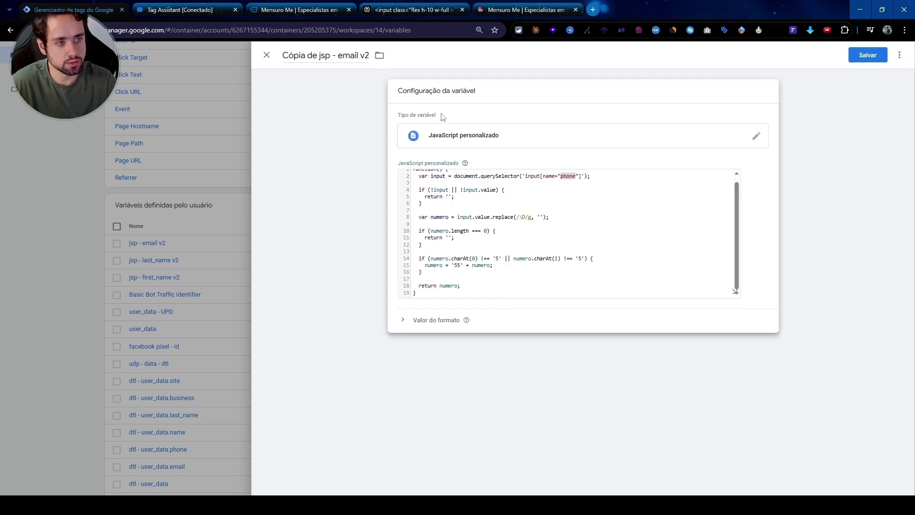
{"action": "double_click", "coordinate": [347, 55]}
{"action": "type", "text": "phone"}
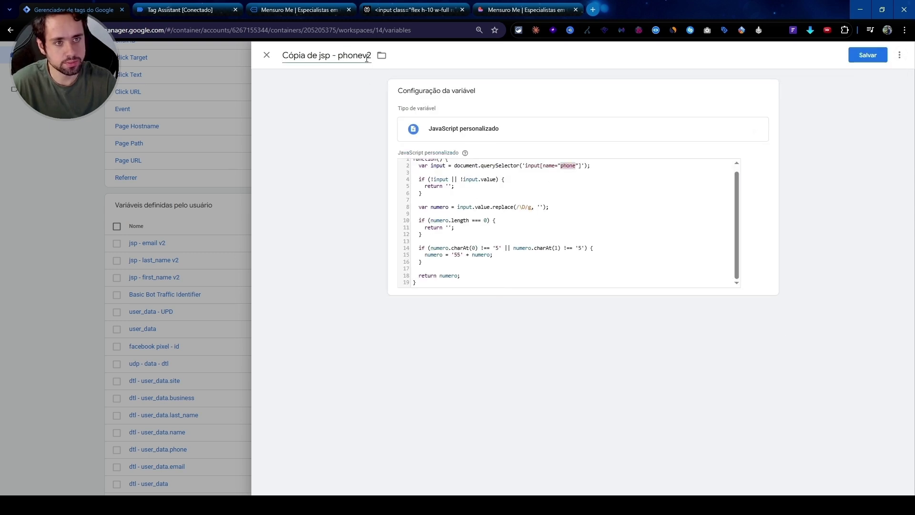
{"action": "left_click_drag", "start_coordinate": [319, 55], "coordinate": [282, 56]}
{"action": "key", "text": "BackSpace"}
{"action": "key", "text": "ctrl+s"}
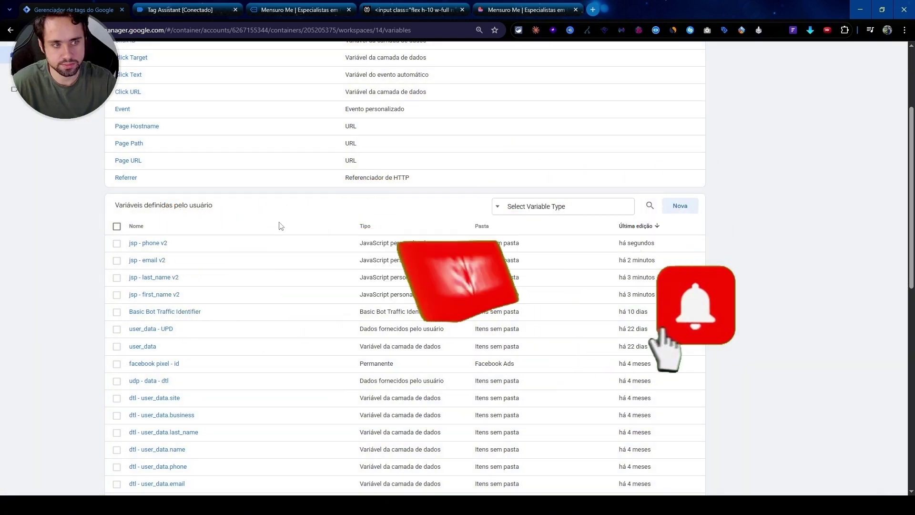
{"action": "key", "text": "ctrl+Tab"}
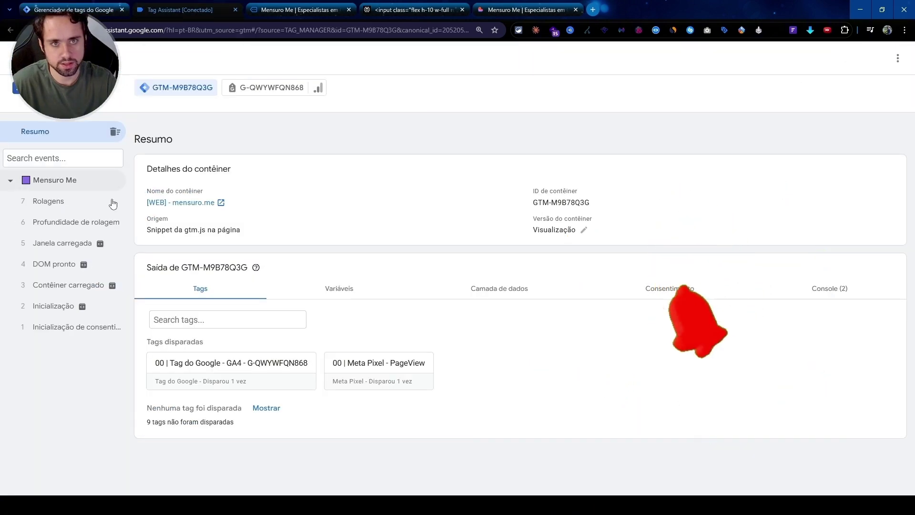
{"action": "key", "text": "ctrl+Tab"}
{"action": "scroll", "coordinate": [200, 276], "scroll_direction": "up", "scroll_amount": 15}
{"action": "scroll", "coordinate": [201, 281], "scroll_direction": "down", "scroll_amount": 14}
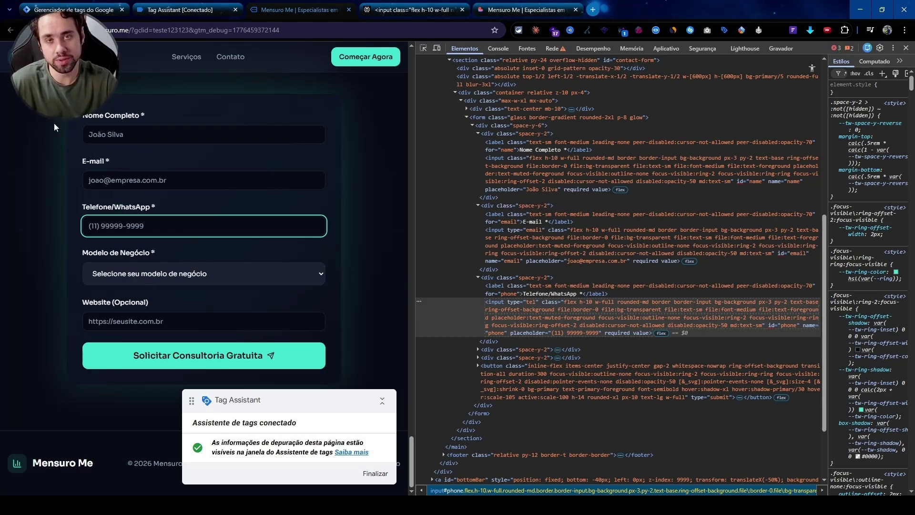
{"action": "key", "text": "ctrl+1"}
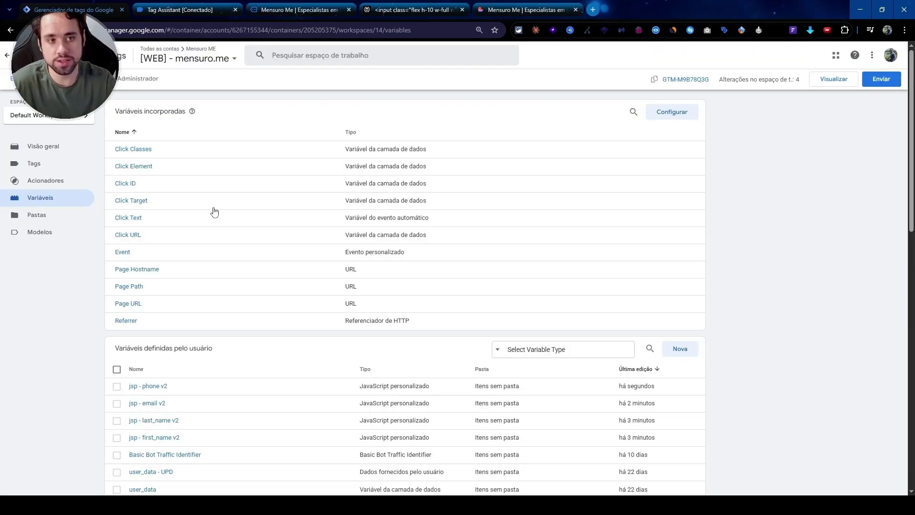
{"action": "scroll", "coordinate": [252, 299], "scroll_direction": "down", "scroll_amount": 4}
{"action": "scroll", "coordinate": [253, 299], "scroll_direction": "down", "scroll_amount": 2}
{"action": "scroll", "coordinate": [251, 299], "scroll_direction": "up", "scroll_amount": 5}
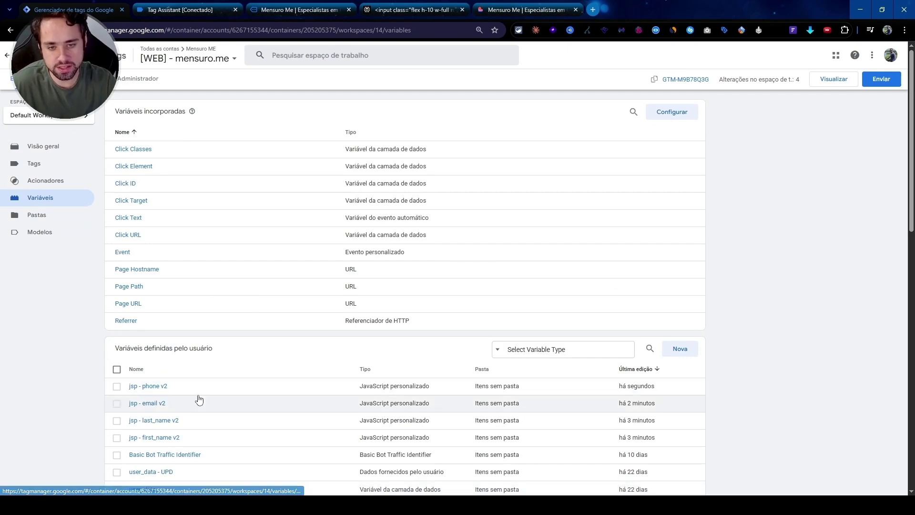
{"action": "scroll", "coordinate": [200, 398], "scroll_direction": "down", "scroll_amount": 4}
Step: Create a click trigger of type Todos os elementos and save it under the suggested name "Todos os elementos"
{"action": "left_click", "coordinate": [52, 181]}
{"action": "left_click", "coordinate": [60, 198]}
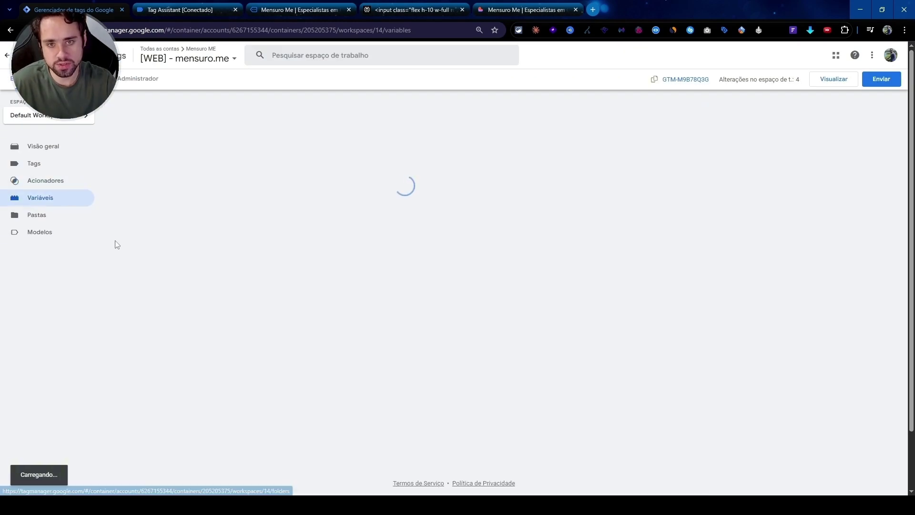
{"action": "left_click", "coordinate": [67, 181]}
{"action": "left_click", "coordinate": [684, 118]}
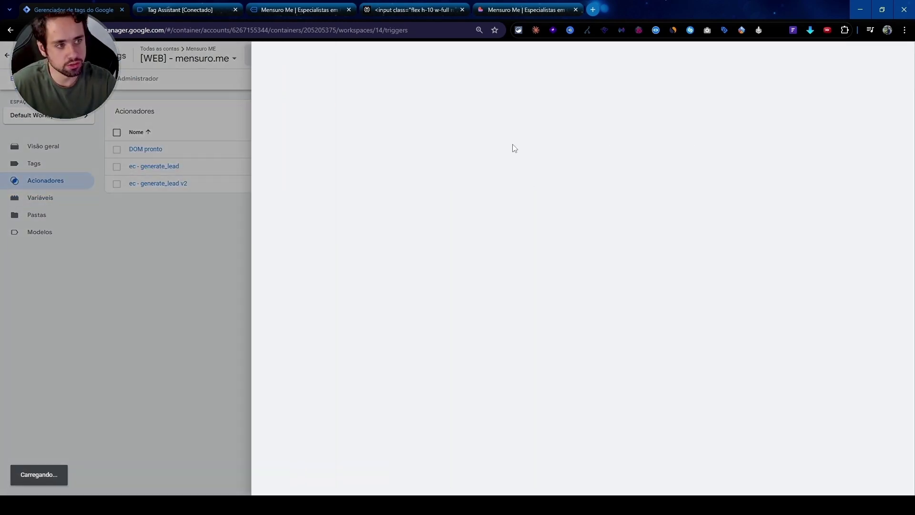
{"action": "left_click", "coordinate": [505, 148]}
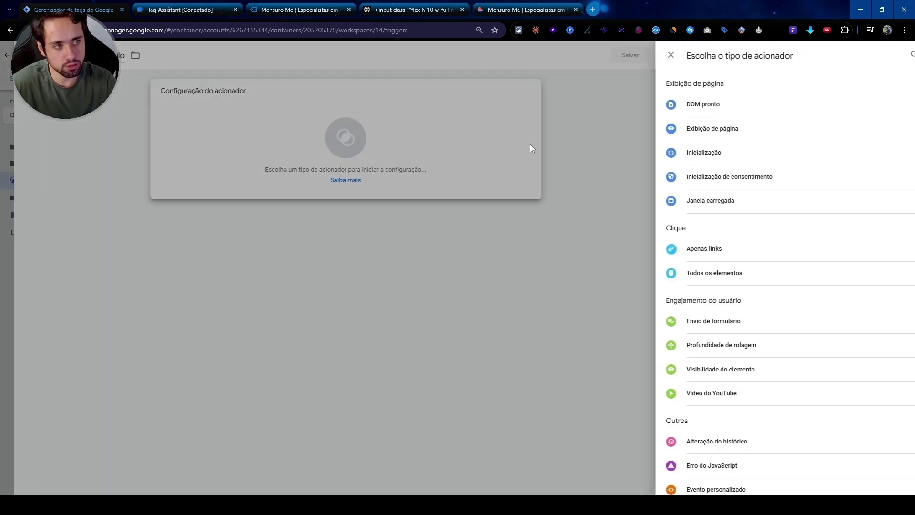
{"action": "left_click", "coordinate": [715, 276]}
{"action": "left_click", "coordinate": [331, 56]}
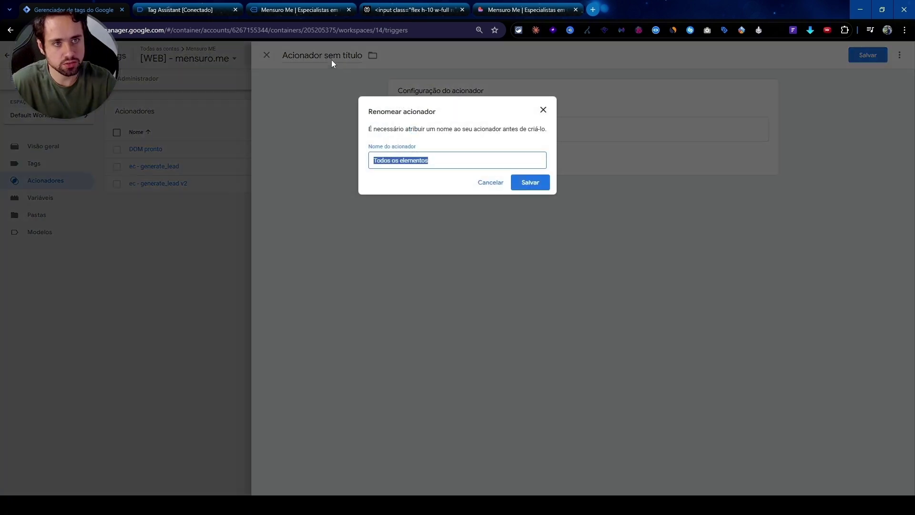
{"action": "left_click", "coordinate": [530, 183]}
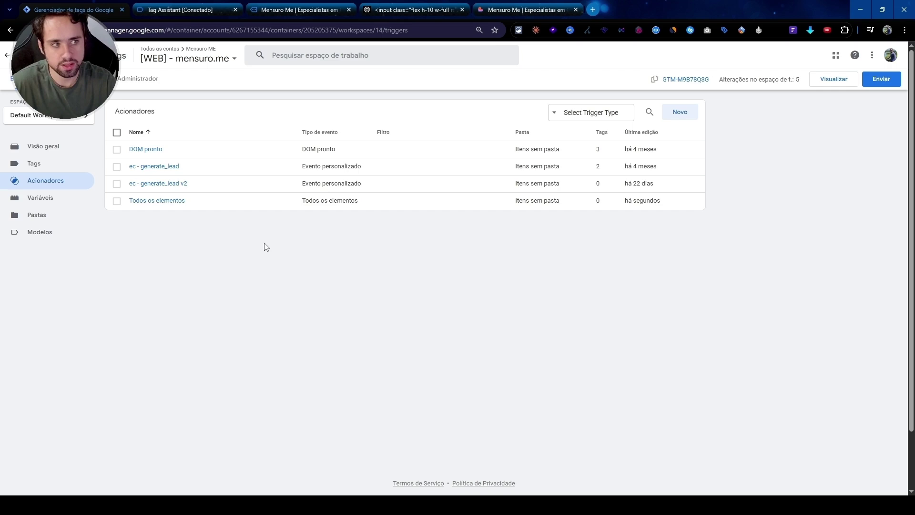
Step: Start the container's preview mode and connect Tag Assistant to mensuro.me
{"action": "left_click", "coordinate": [837, 77]}
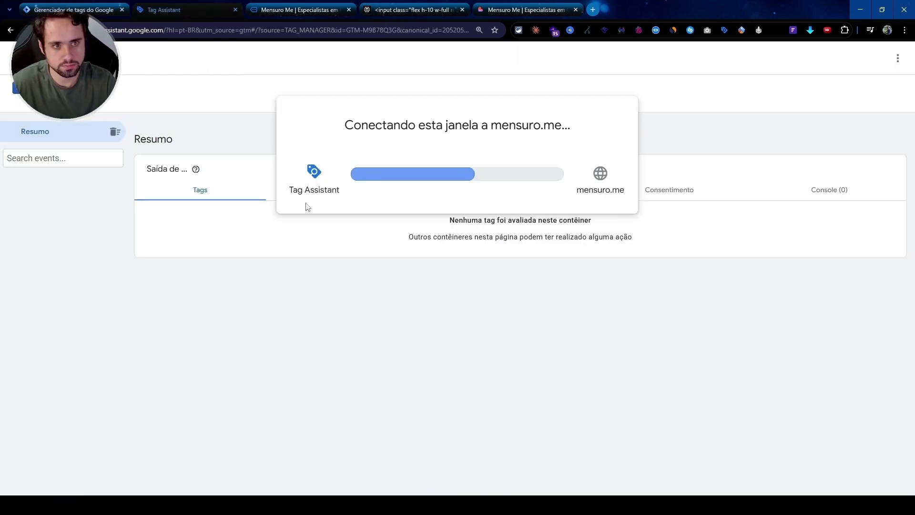
{"action": "left_click", "coordinate": [464, 257]}
{"action": "left_click", "coordinate": [265, 7]}
{"action": "left_click", "coordinate": [197, 6]}
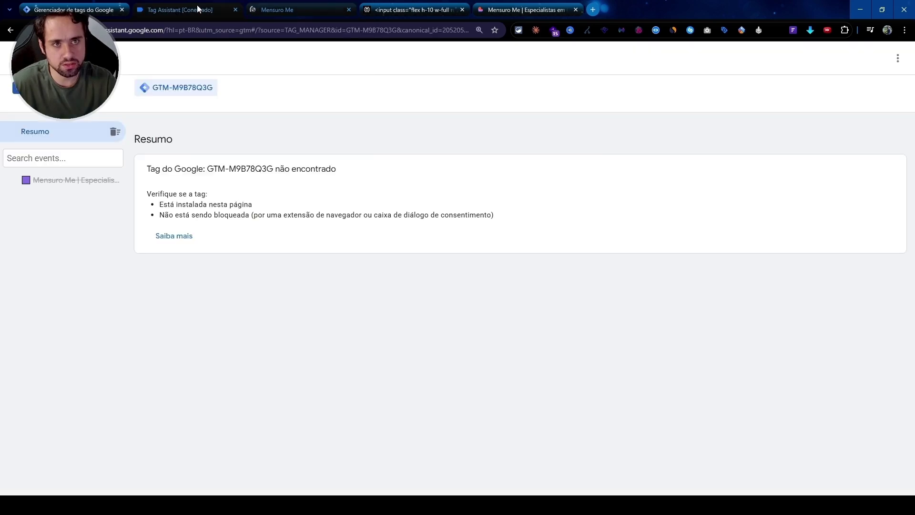
Step: Place Tag Assistant and the mensuro.me page side by side in split view and close the page's developer tools
{"action": "right_click", "coordinate": [197, 6]}
{"action": "left_click", "coordinate": [267, 32]}
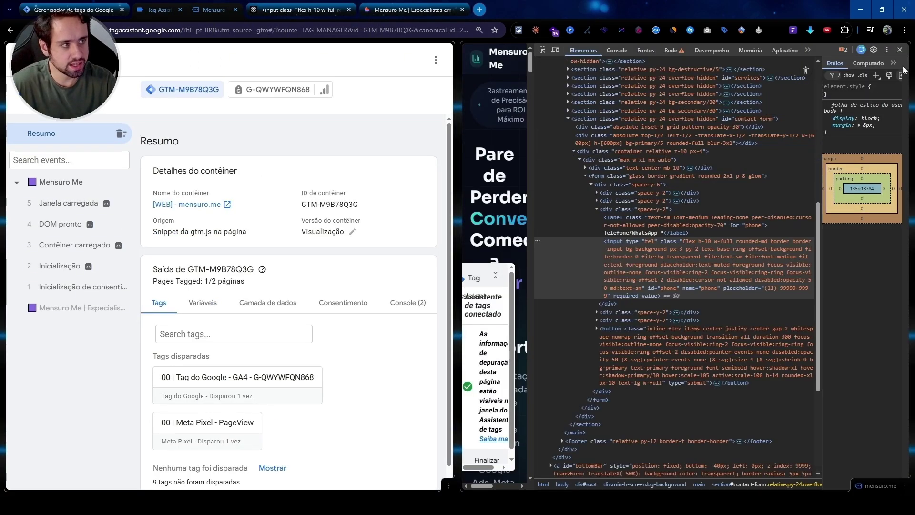
{"action": "left_click", "coordinate": [900, 49]}
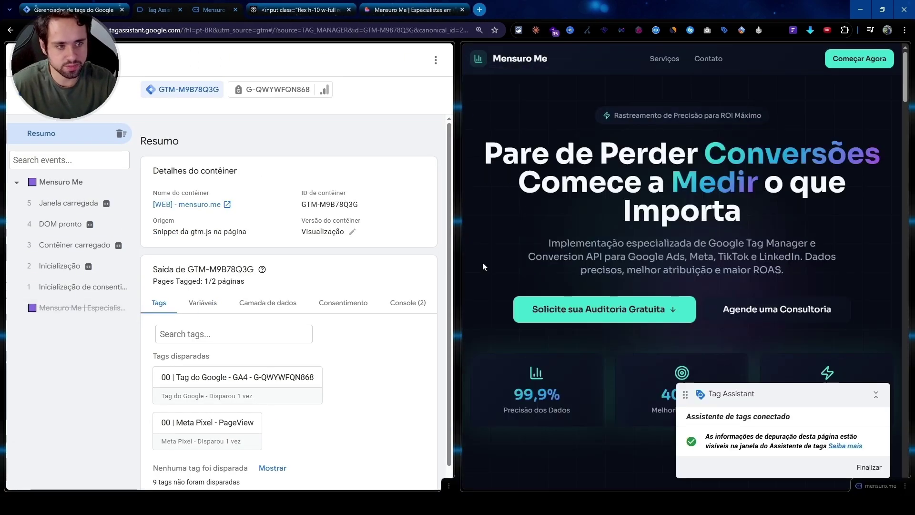
Step: Go to the site's contact form, view the recorded Clique event, and autofill the form with the saved contact details
{"action": "left_click", "coordinate": [520, 301]}
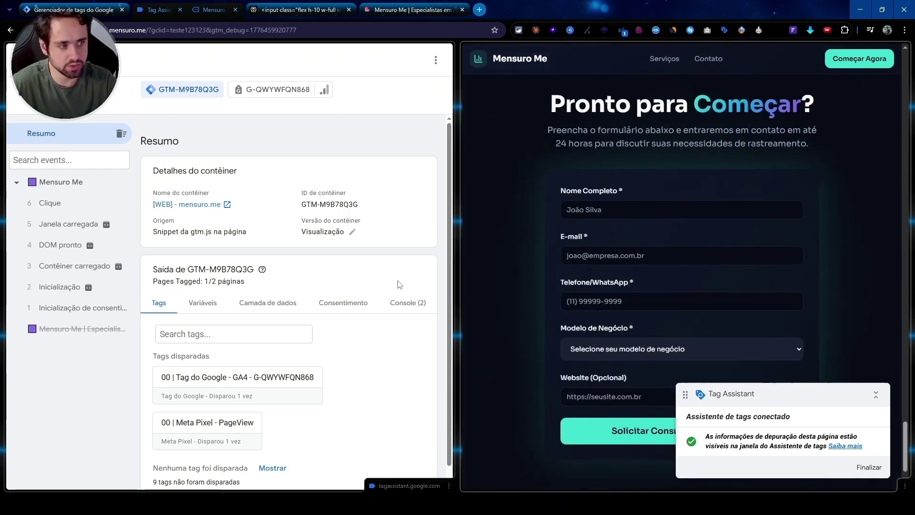
{"action": "left_click", "coordinate": [68, 243]}
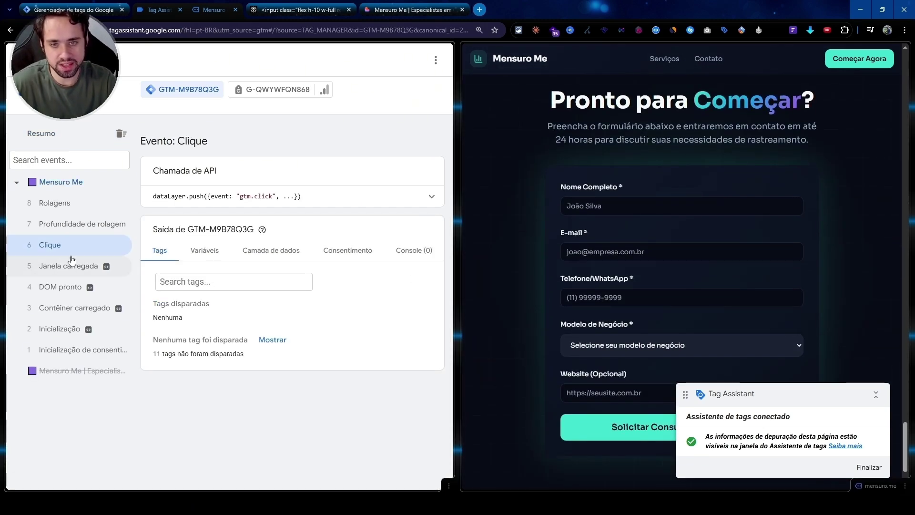
{"action": "left_click", "coordinate": [614, 206]}
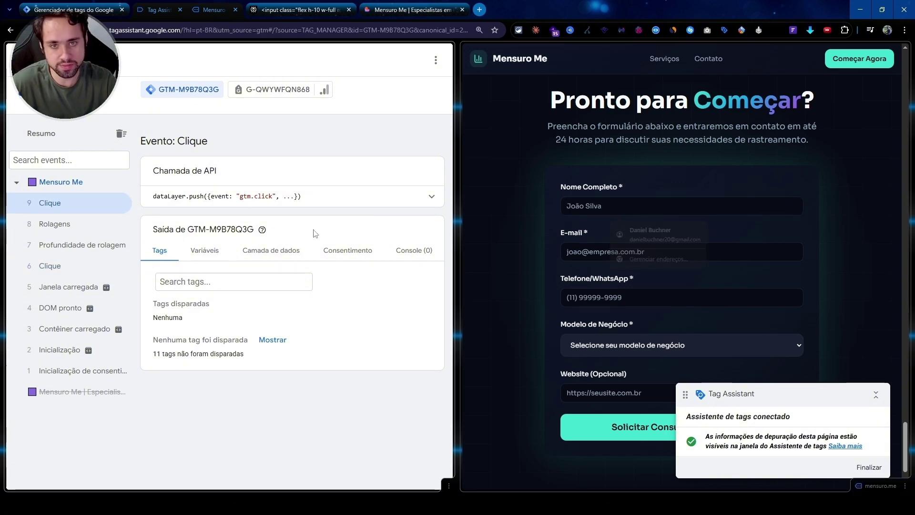
{"action": "left_click", "coordinate": [648, 230]}
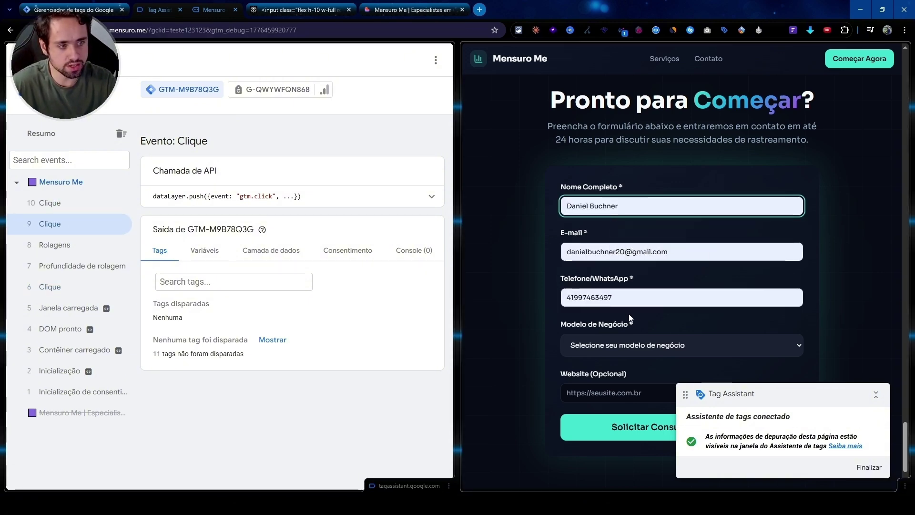
Step: Trigger a click event on the filled Telefone/WhatsApp field and open the newest Clique event's variables in Tag Assistant
{"action": "left_click", "coordinate": [620, 298]}
{"action": "left_click", "coordinate": [83, 214]}
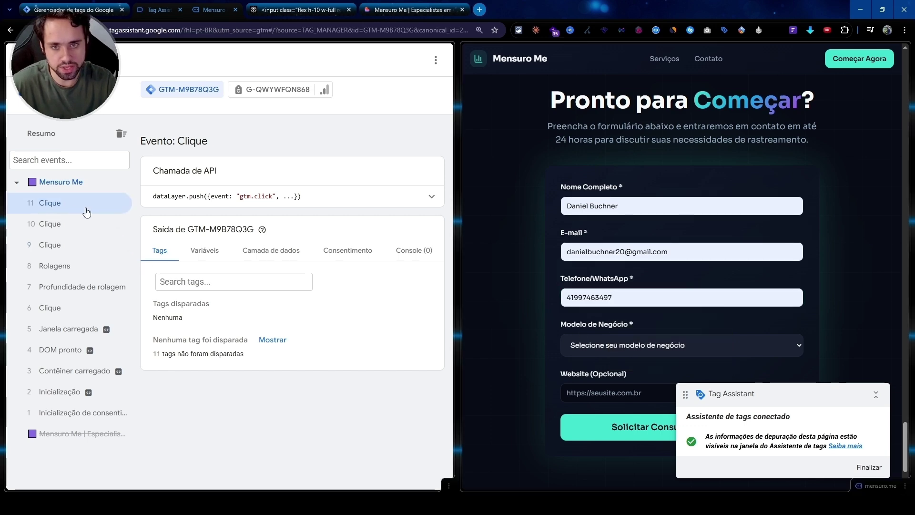
{"action": "left_click", "coordinate": [197, 251]}
{"action": "scroll", "coordinate": [286, 310], "scroll_direction": "down", "scroll_amount": 7}
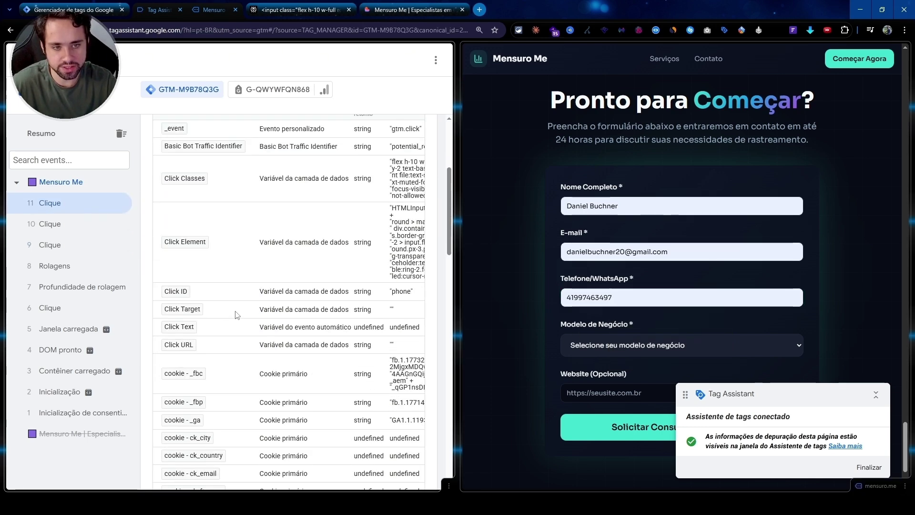
Step: Widen the Tag Assistant pane, search its variables for "v2", and check the value captured by jsp - email v2
{"action": "left_click_drag", "start_coordinate": [462, 323], "coordinate": [601, 326]}
{"action": "key", "text": "ctrl+f"}
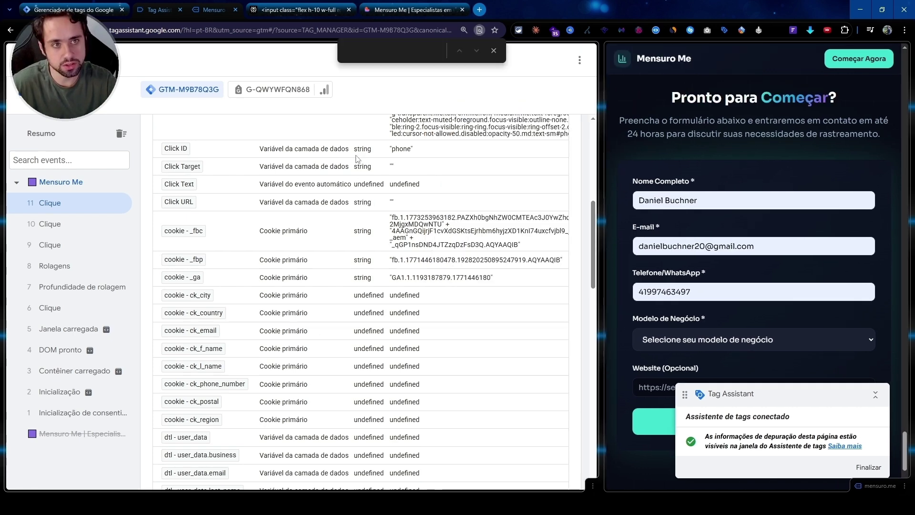
{"action": "type", "text": "v2"}
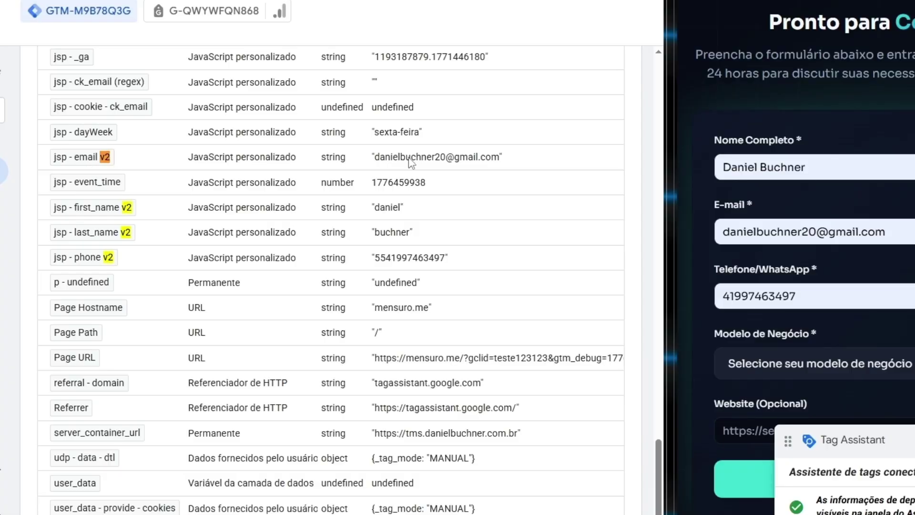
{"action": "left_click_drag", "start_coordinate": [411, 163], "coordinate": [498, 161]}
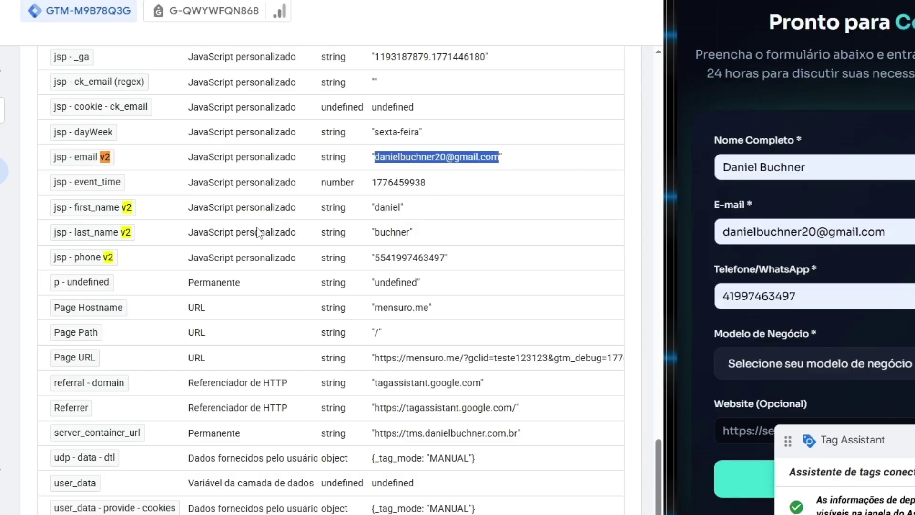
Step: Check the value captured by jsp - first_name v2 and review the phone script's examples in the Perplexity answer
{"action": "double_click", "coordinate": [376, 209]}
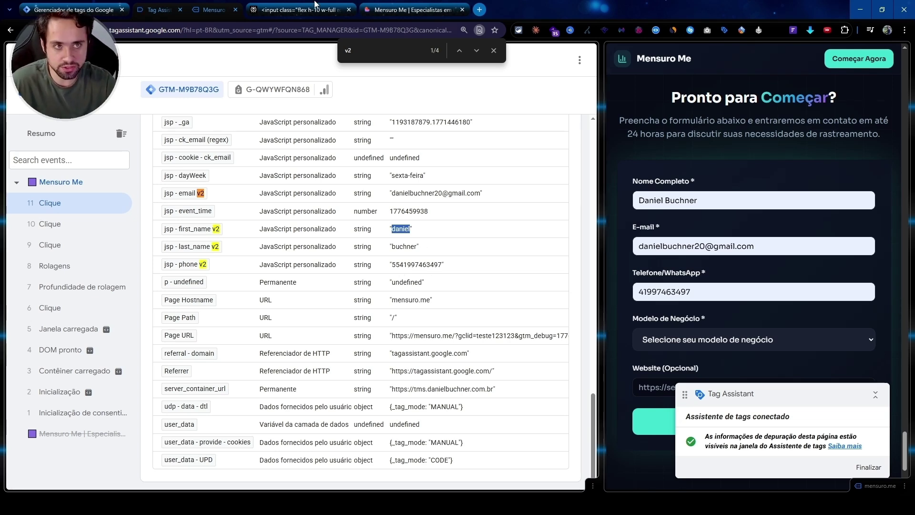
{"action": "left_click", "coordinate": [314, 7]}
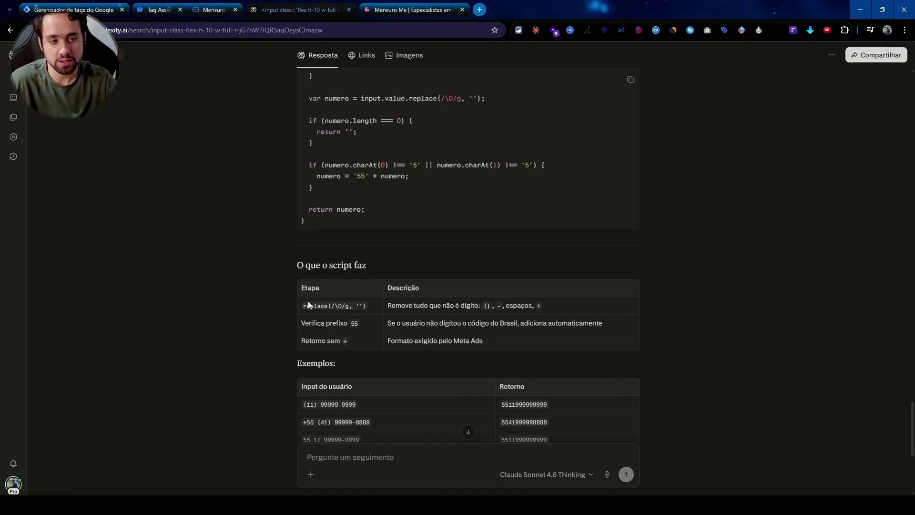
{"action": "scroll", "coordinate": [309, 305], "scroll_direction": "down", "scroll_amount": 5}
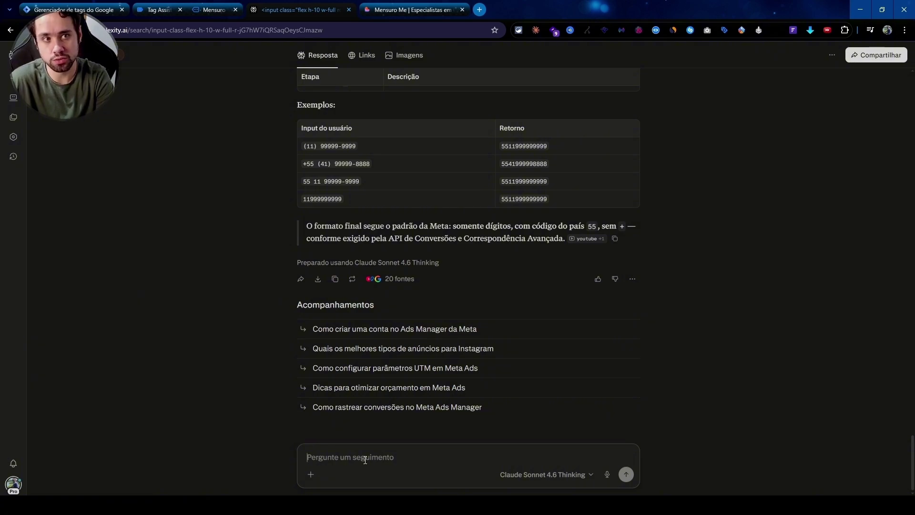
Step: Go to the contact form in the other mensuro.me tab and inspect the HTML of the Nome Completo and E-mail fields
{"action": "left_click", "coordinate": [413, 10]}
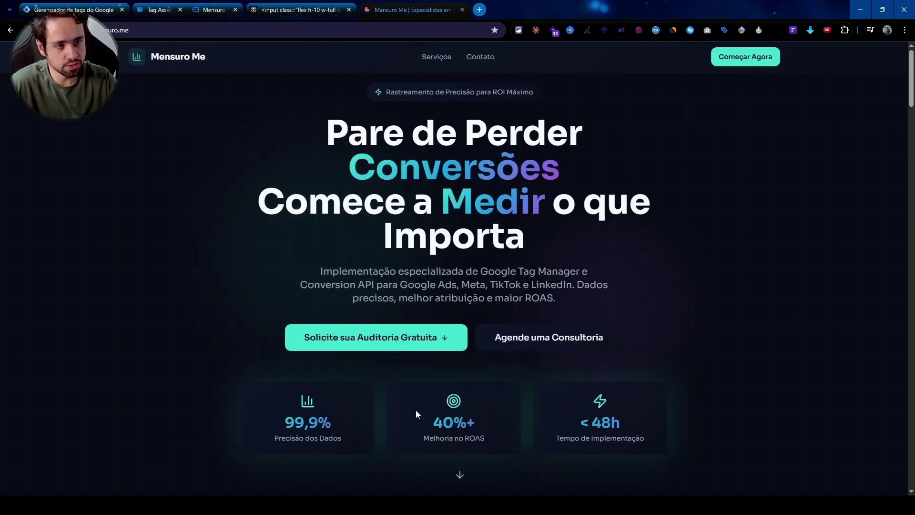
{"action": "scroll", "coordinate": [348, 158], "scroll_direction": "down", "scroll_amount": 5}
{"action": "scroll", "coordinate": [348, 158], "scroll_direction": "up", "scroll_amount": 5}
{"action": "scroll", "coordinate": [404, 347], "scroll_direction": "down", "scroll_amount": 10}
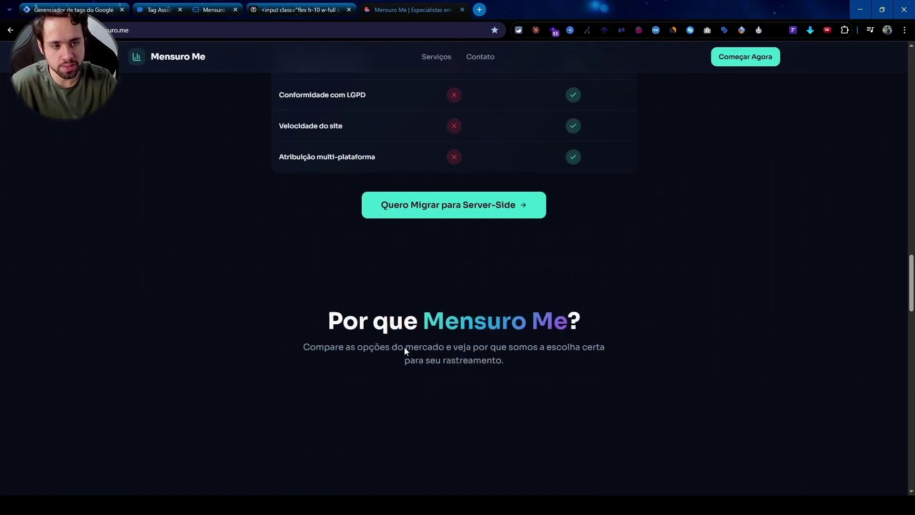
{"action": "scroll", "coordinate": [404, 347], "scroll_direction": "down", "scroll_amount": 10}
{"action": "left_click", "coordinate": [385, 204]}
{"action": "right_click", "coordinate": [385, 206]}
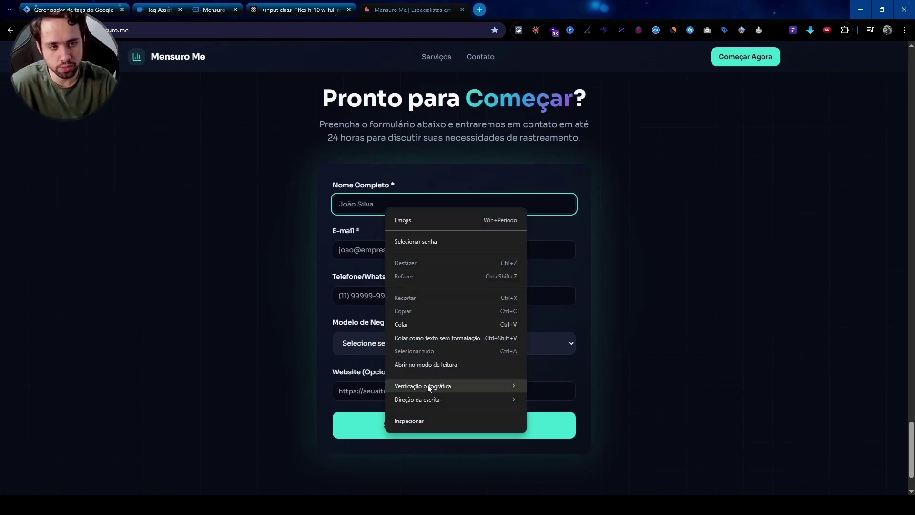
{"action": "left_click", "coordinate": [415, 421]}
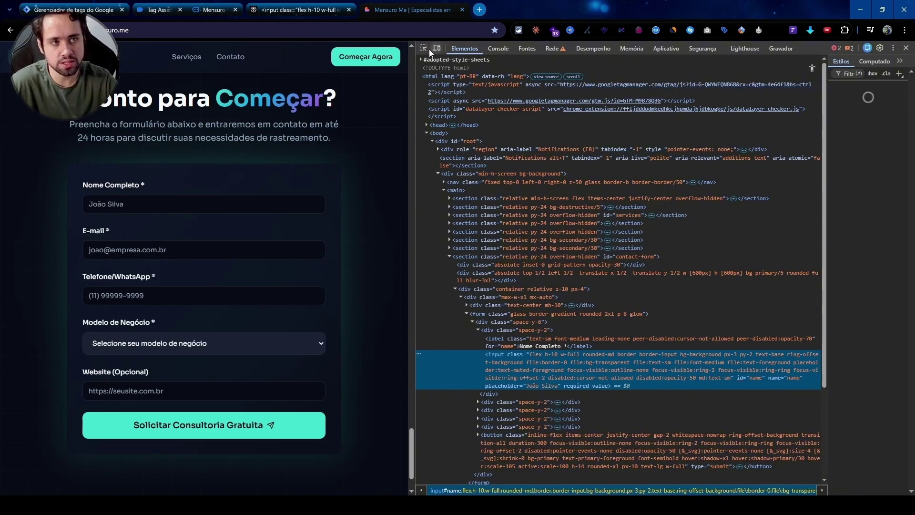
{"action": "left_click", "coordinate": [424, 49]}
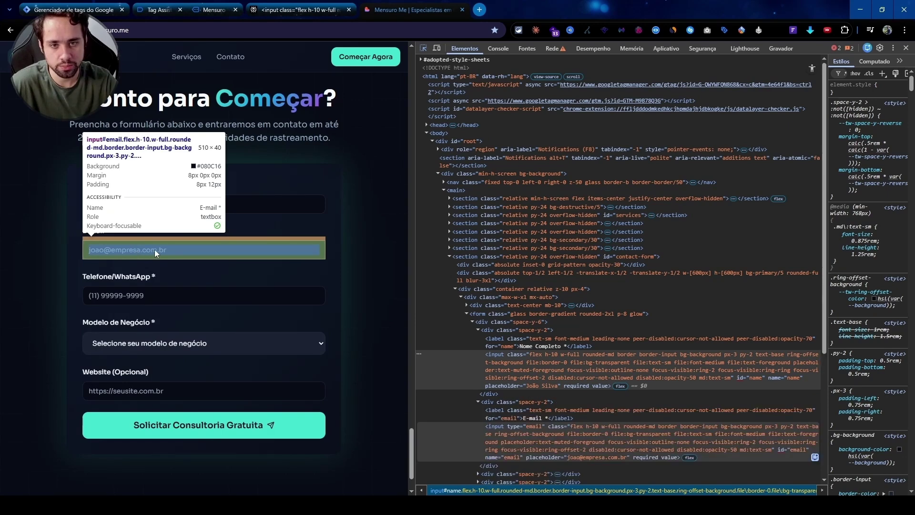
{"action": "left_click", "coordinate": [258, 208]}
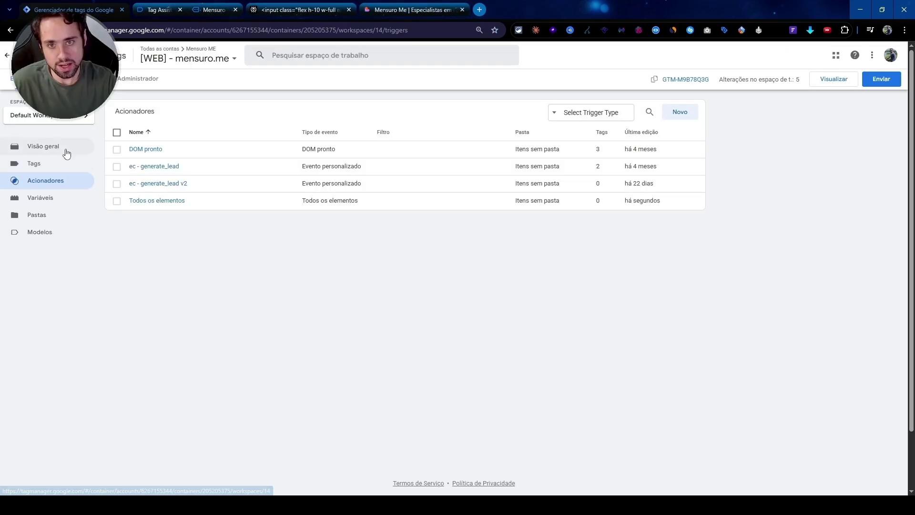
Step: In Google Tag Manager, filter the tags by type Meta Pixel and make a copy of 00 | Meta Pixel - PageView
{"action": "left_click", "coordinate": [61, 163]}
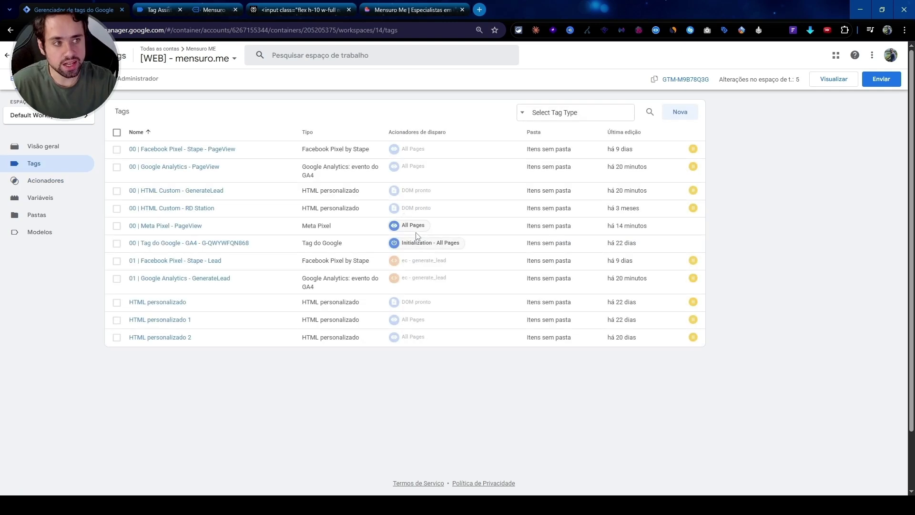
{"action": "left_click", "coordinate": [570, 112]}
{"action": "type", "text": "Meta Pixel"}
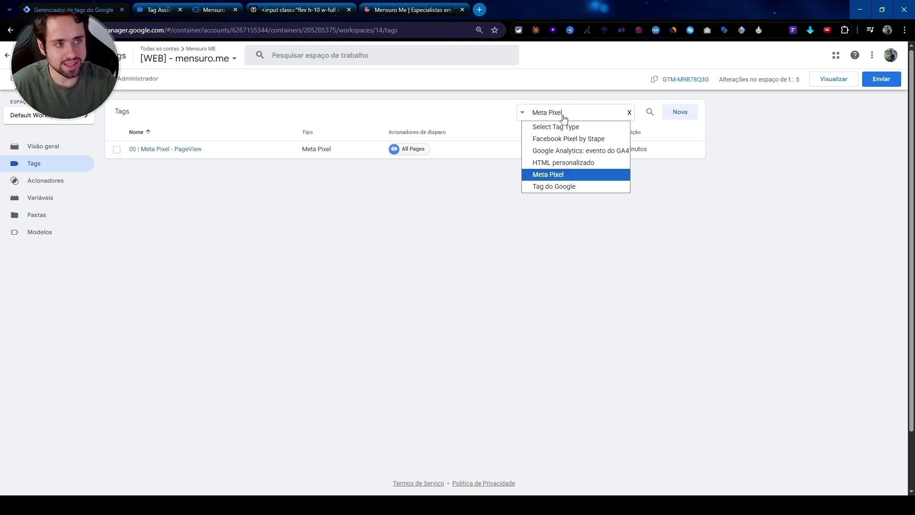
{"action": "left_click", "coordinate": [171, 150]}
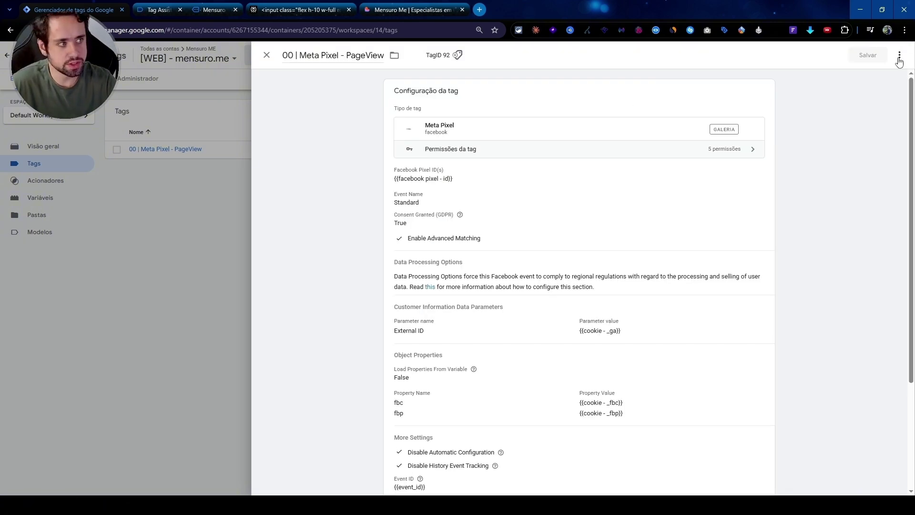
{"action": "left_click", "coordinate": [900, 61]}
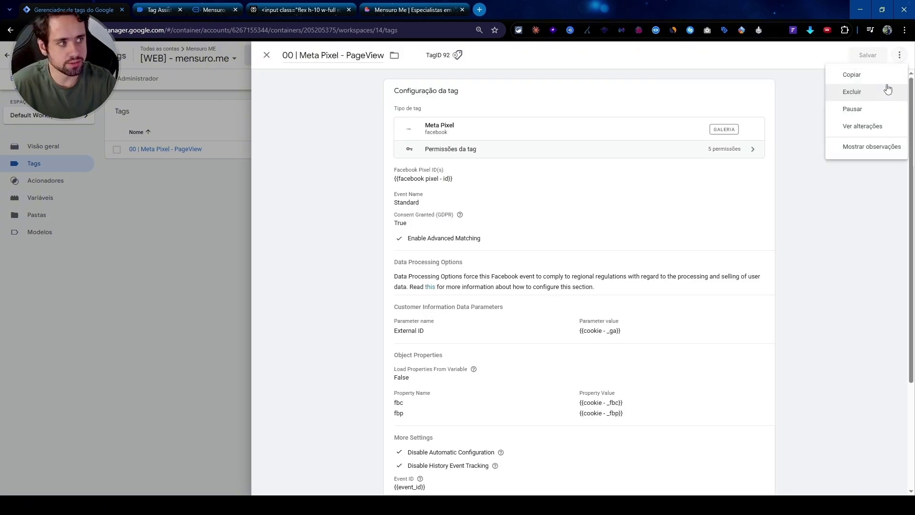
{"action": "left_click", "coordinate": [850, 90]}
{"action": "scroll", "coordinate": [460, 193], "scroll_direction": "down", "scroll_amount": 3}
{"action": "scroll", "coordinate": [460, 193], "scroll_direction": "up", "scroll_amount": 5}
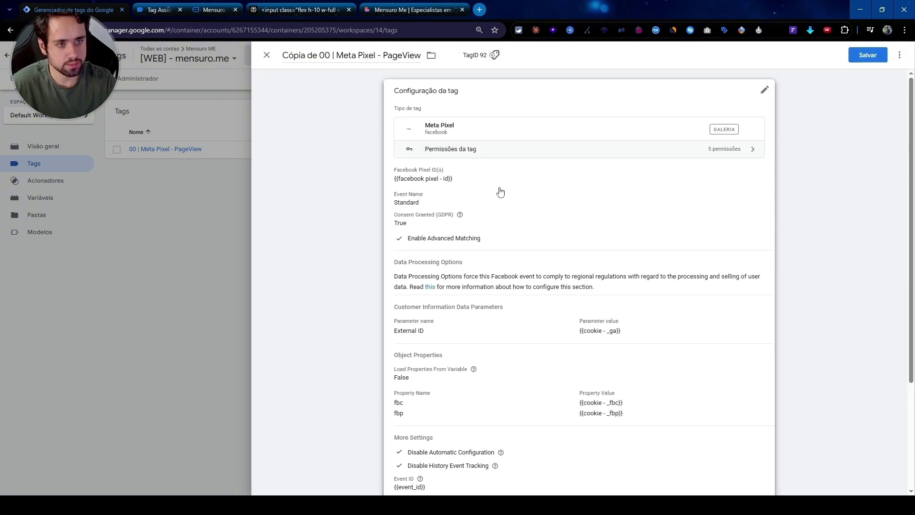
Step: Set the copied tag's standard event to Lead and remove its All Pages firing trigger
{"action": "left_click", "coordinate": [465, 177]}
{"action": "left_click", "coordinate": [454, 274]}
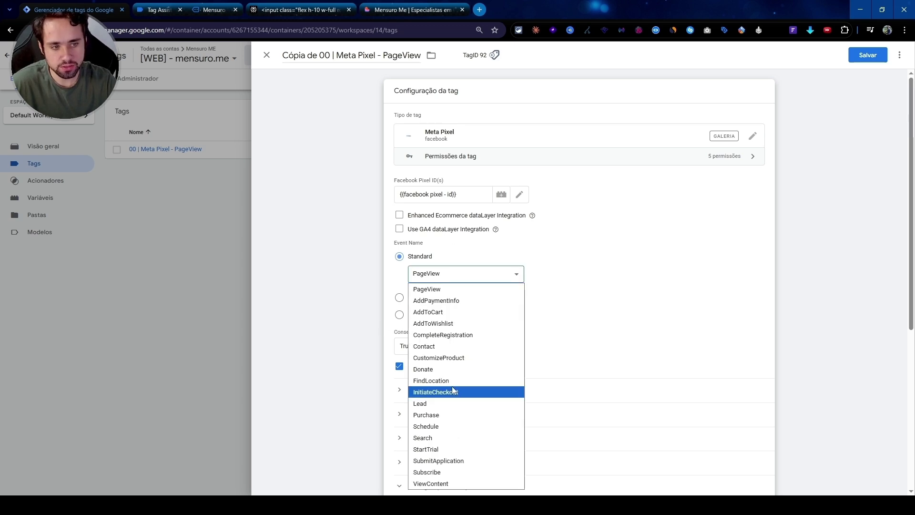
{"action": "left_click", "coordinate": [451, 405]}
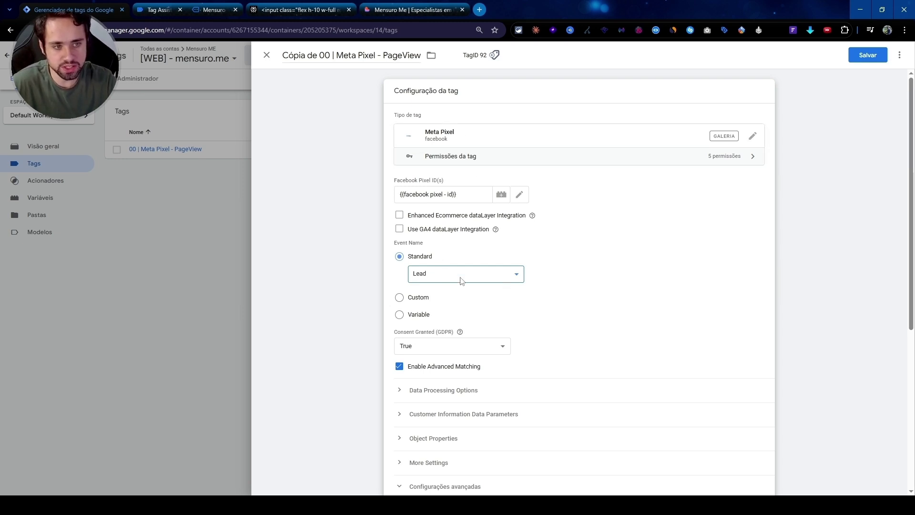
{"action": "scroll", "coordinate": [476, 188], "scroll_direction": "down", "scroll_amount": 3}
{"action": "scroll", "coordinate": [439, 210], "scroll_direction": "down", "scroll_amount": 3}
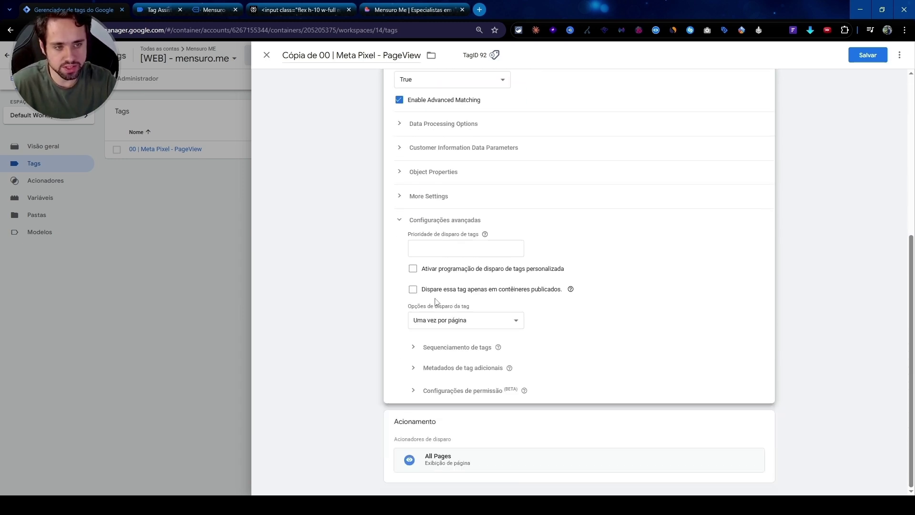
{"action": "left_click", "coordinate": [476, 446]}
{"action": "left_click", "coordinate": [752, 440]}
Step: Create a new firing trigger of type Clique - Todos os elementos that fires only on Alguns cliques
{"action": "left_click", "coordinate": [596, 443]}
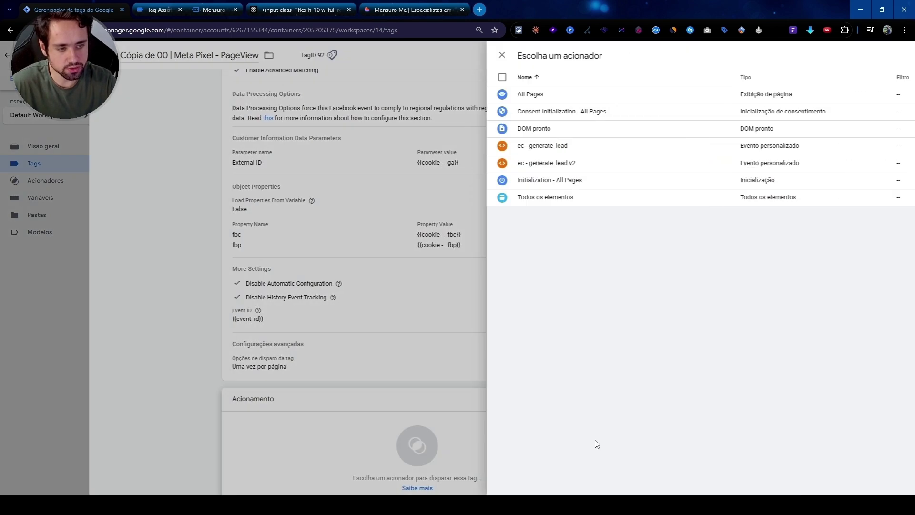
{"action": "left_click", "coordinate": [895, 55]}
{"action": "left_click", "coordinate": [649, 116]}
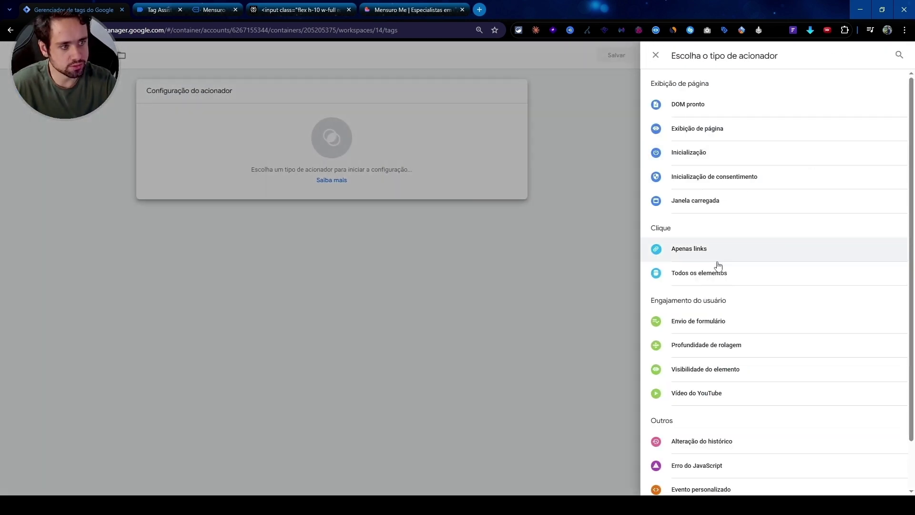
{"action": "left_click", "coordinate": [646, 275]}
{"action": "left_click", "coordinate": [484, 177]}
Step: Set the trigger's first condition to {{jsp - email v2}} contém "@" and add a second condition row
{"action": "left_click", "coordinate": [472, 210]}
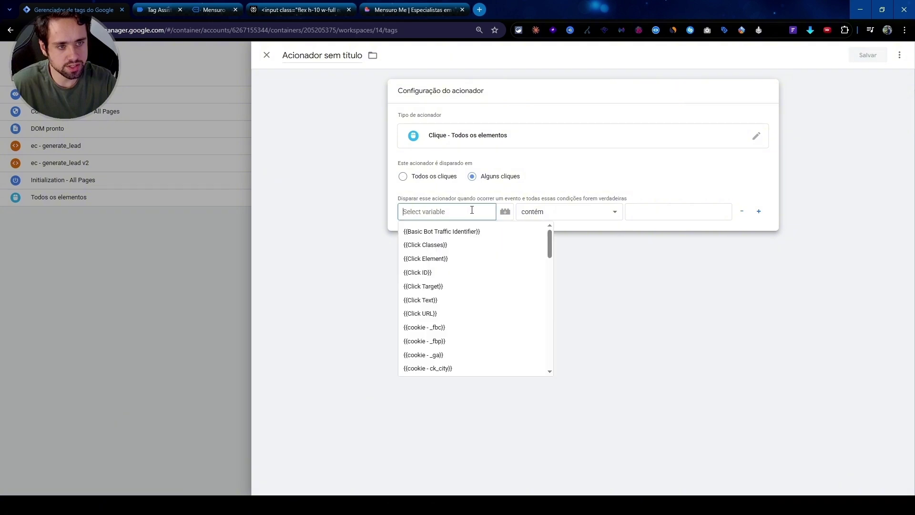
{"action": "type", "text": "EMAIL"}
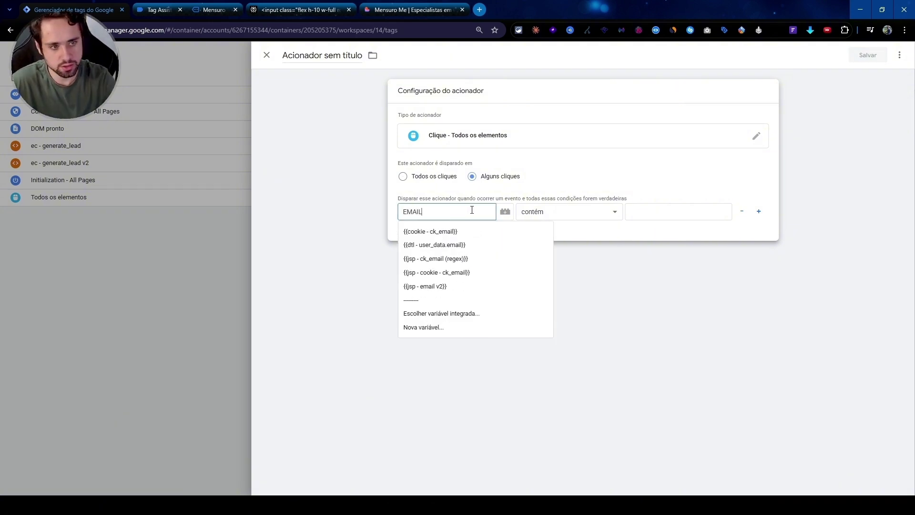
{"action": "left_click", "coordinate": [467, 287]}
{"action": "left_click", "coordinate": [667, 212]}
{"action": "type", "text": "@"}
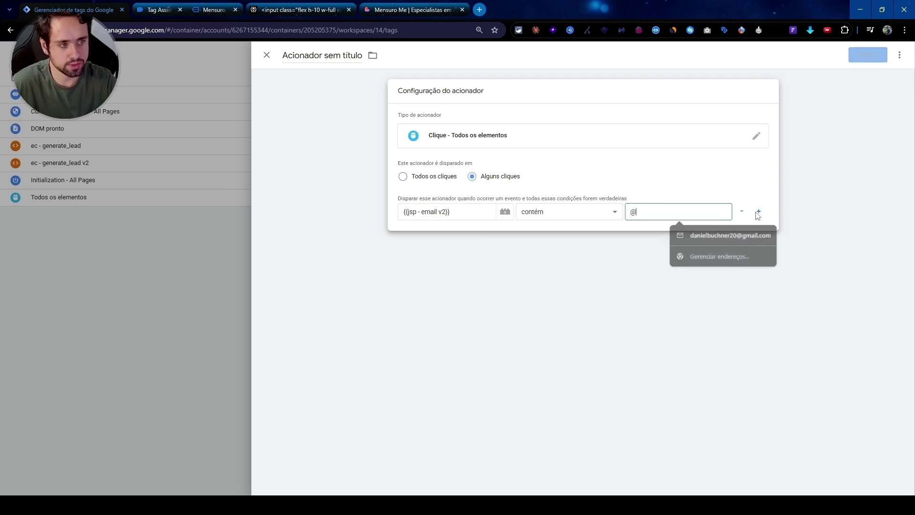
{"action": "left_click", "coordinate": [761, 212]}
Step: On the previewed page in Tag Assistant's split view, uncover the Solicitar Consultoria Gratuita button and trigger a click event on it
{"action": "left_click", "coordinate": [158, 9]}
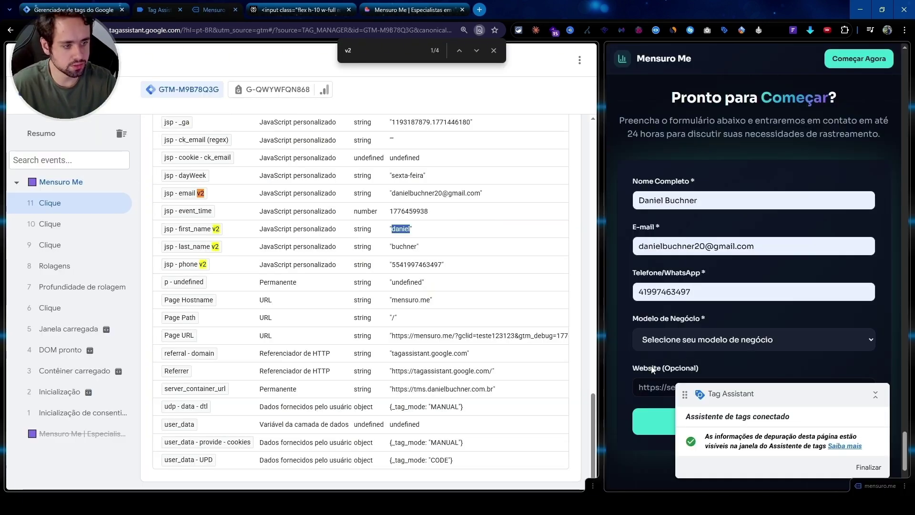
{"action": "left_click_drag", "start_coordinate": [715, 392], "coordinate": [678, 195]}
{"action": "left_click", "coordinate": [724, 428]}
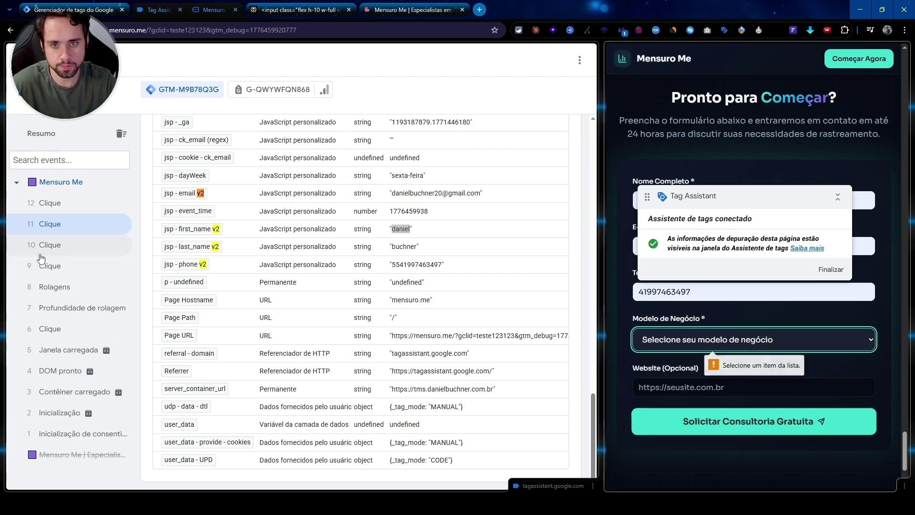
Step: View the newest Clique event's variables in Tag Assistant and copy the Click Text value "Solicitar Consultoria Gratuita"
{"action": "left_click", "coordinate": [72, 206]}
{"action": "key", "text": "ctrl+f"}
{"action": "scroll", "coordinate": [287, 318], "scroll_direction": "up", "scroll_amount": 5}
{"action": "scroll", "coordinate": [287, 318], "scroll_direction": "up", "scroll_amount": 5}
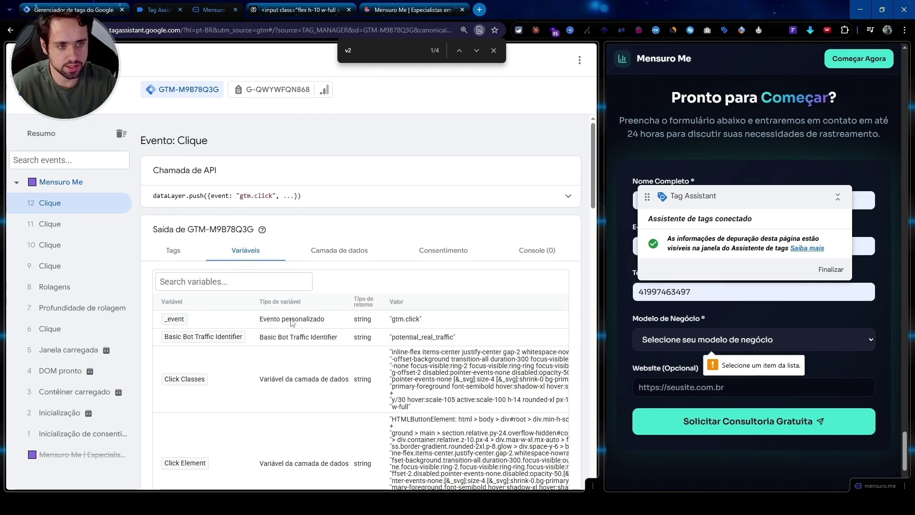
{"action": "scroll", "coordinate": [386, 319], "scroll_direction": "down", "scroll_amount": 3}
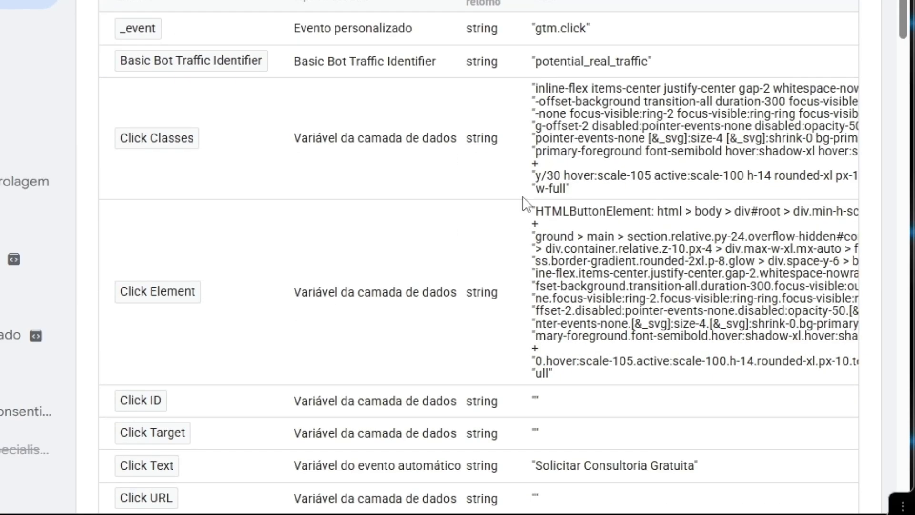
{"action": "scroll", "coordinate": [524, 203], "scroll_direction": "down", "scroll_amount": 3}
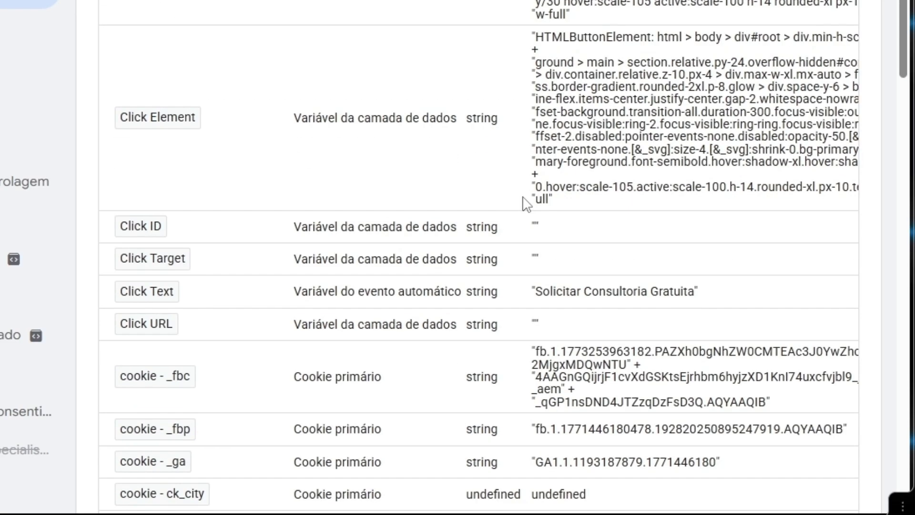
{"action": "double_click", "coordinate": [566, 299]}
{"action": "left_click_drag", "start_coordinate": [676, 304], "coordinate": [680, 305]}
{"action": "key", "text": "ctrl+c"}
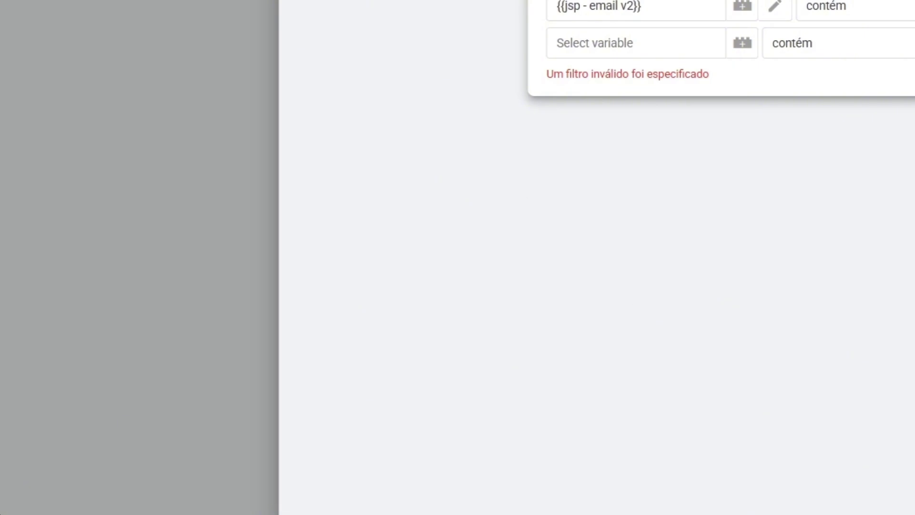
Step: Set the trigger's second condition to {{Click Text}} contém "Solicitar Consultoria Gratuita" and save the trigger under its suggested name
{"action": "left_click", "coordinate": [653, 233]}
{"action": "key", "text": "ctrl+v"}
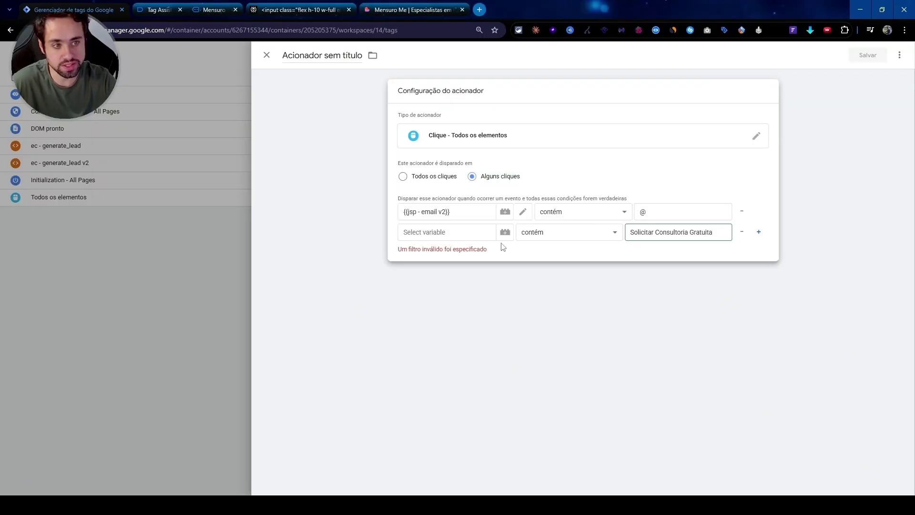
{"action": "left_click", "coordinate": [477, 233]}
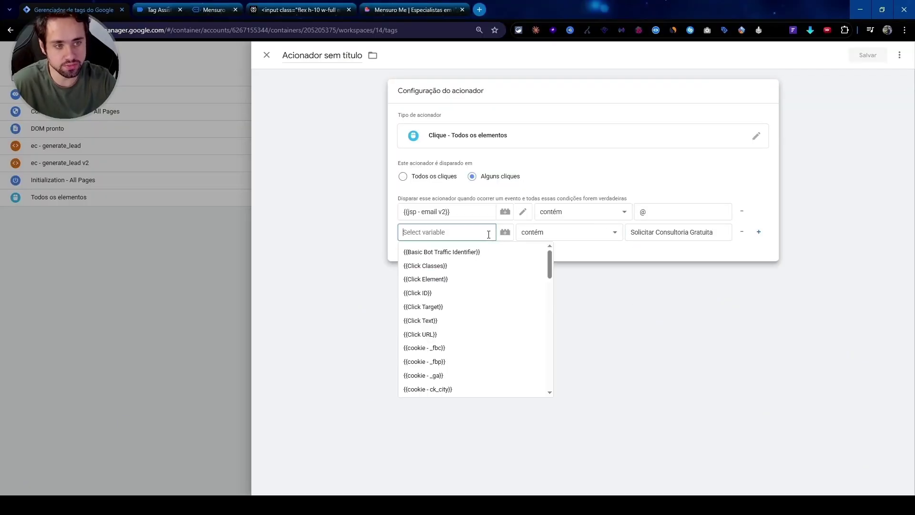
{"action": "type", "text": "click"}
{"action": "left_click", "coordinate": [462, 253]}
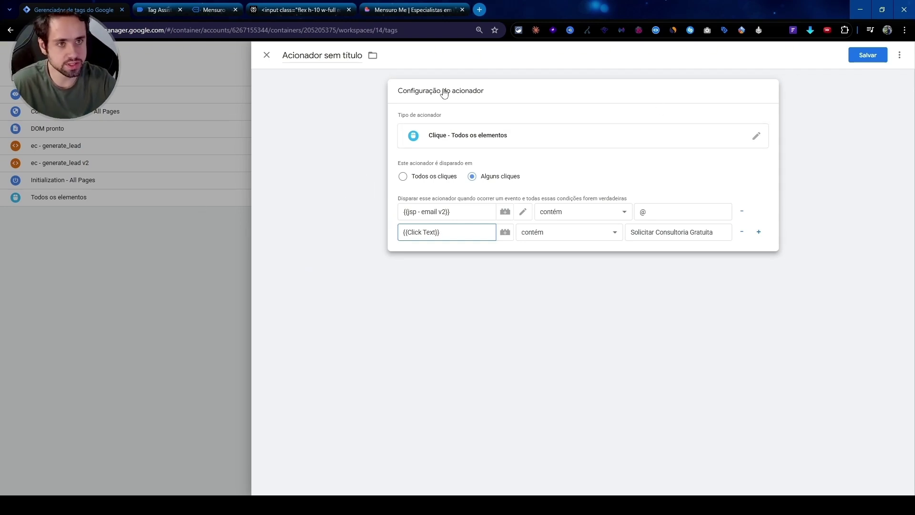
{"action": "left_click", "coordinate": [869, 55]}
{"action": "left_click", "coordinate": [534, 183]}
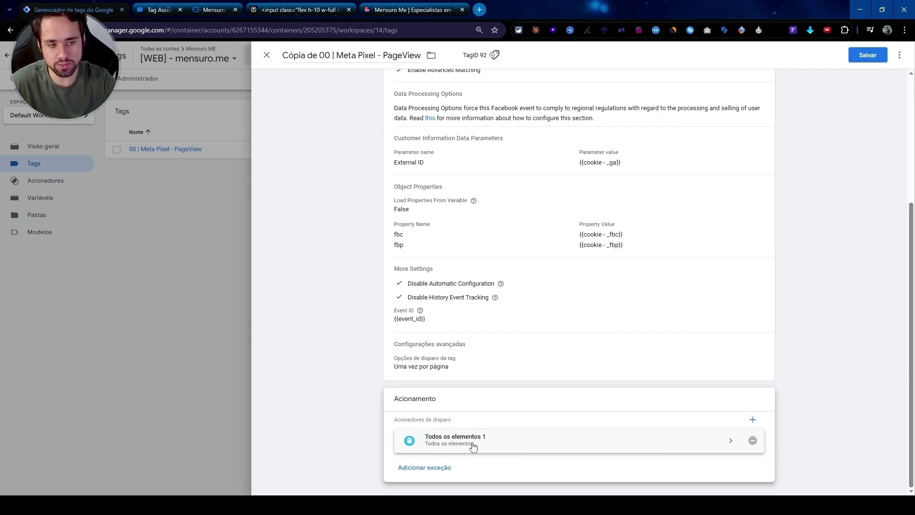
Step: In the copied tag's Customer Information Data Parameters, add rows for First Name, Last Name, Email and Phone
{"action": "scroll", "coordinate": [457, 334], "scroll_direction": "up", "scroll_amount": 1}
{"action": "left_click", "coordinate": [477, 209]}
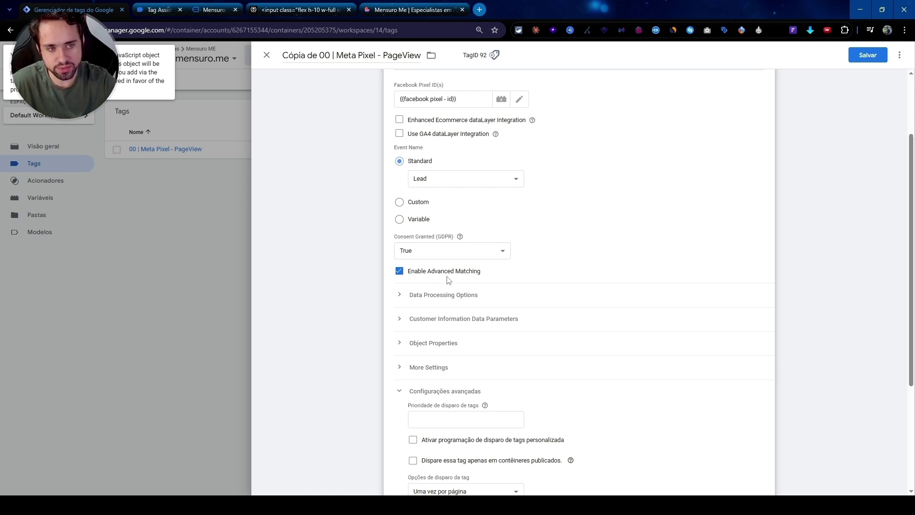
{"action": "scroll", "coordinate": [477, 267], "scroll_direction": "down", "scroll_amount": 2}
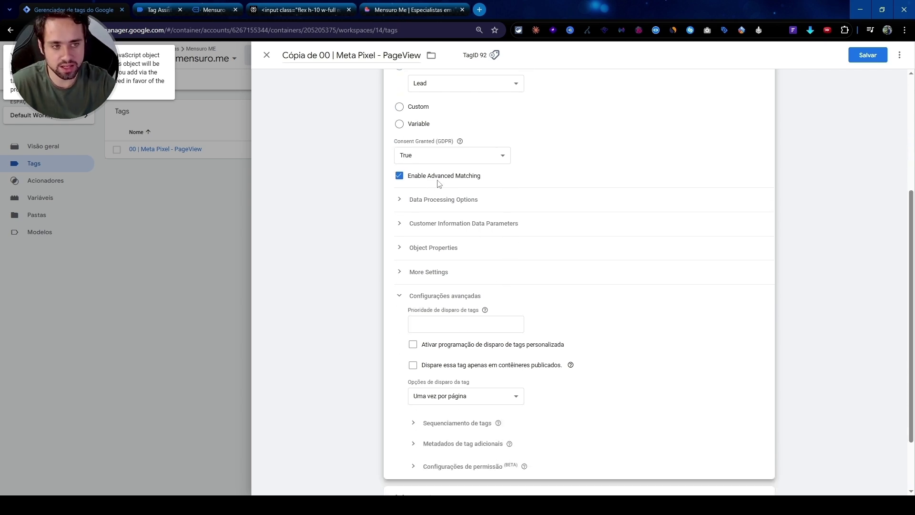
{"action": "left_click", "coordinate": [461, 230]}
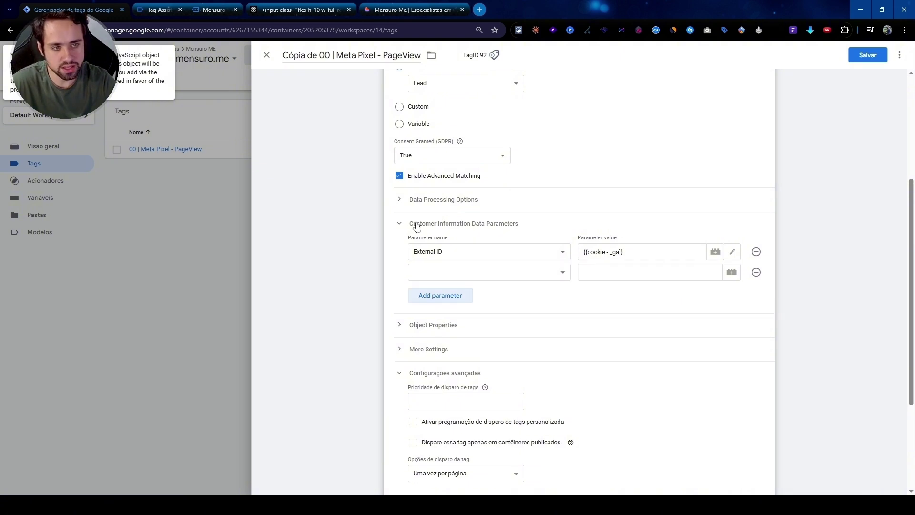
{"action": "scroll", "coordinate": [453, 253], "scroll_direction": "down", "scroll_amount": 1}
{"action": "left_click", "coordinate": [461, 225]}
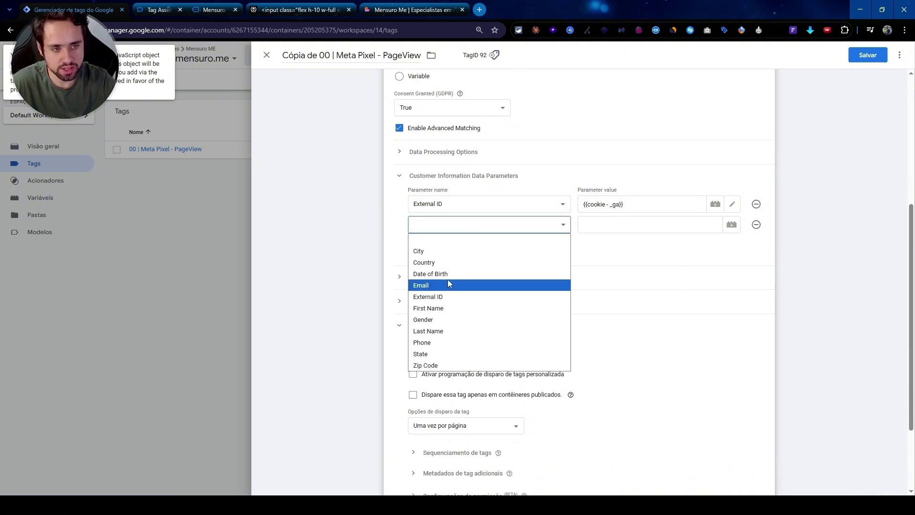
{"action": "left_click", "coordinate": [444, 308]}
{"action": "left_click", "coordinate": [428, 351]}
{"action": "left_click", "coordinate": [441, 269]}
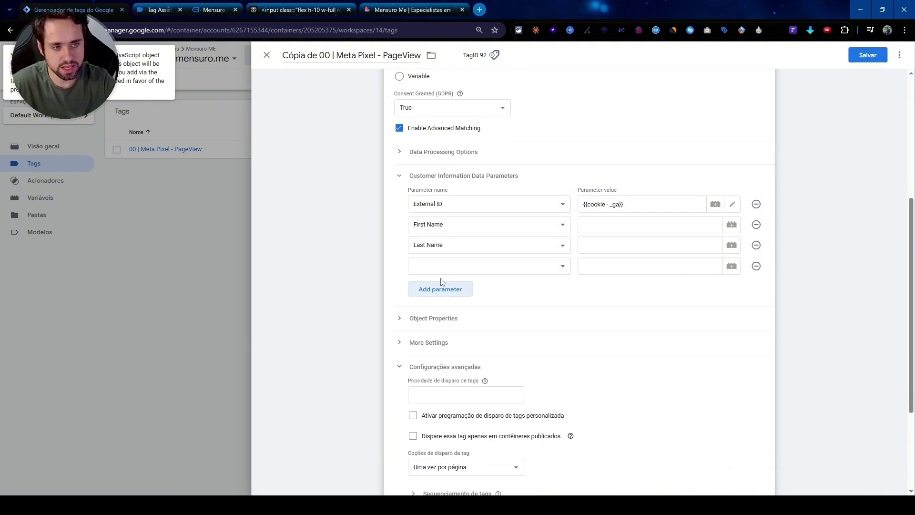
{"action": "key", "text": "e"}
{"action": "left_click", "coordinate": [445, 292]}
{"action": "key", "text": "p"}
Step: Set the Phone parameter value to {{jsp - phone v2}} and the First Name value to {{jsp - first_name v2}}
{"action": "left_click", "coordinate": [622, 286]}
{"action": "type", "text": "{"}
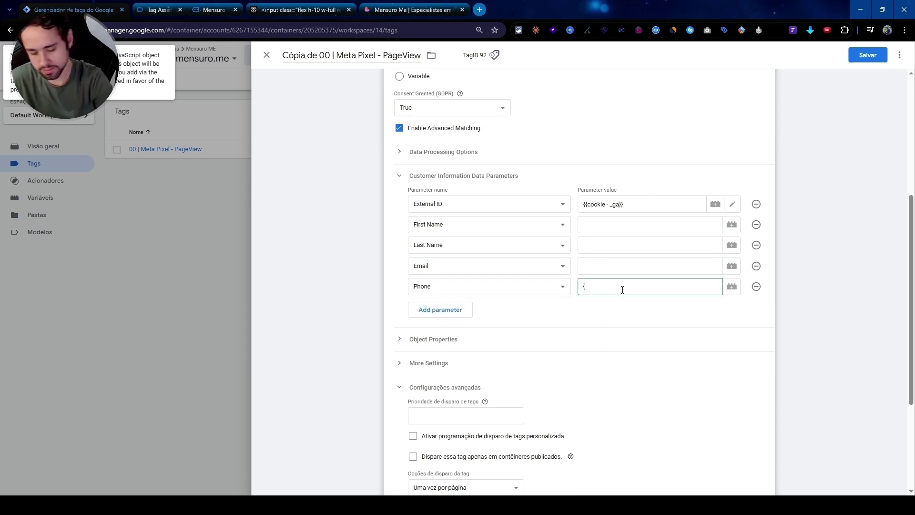
{"action": "type", "text": "{v2"}
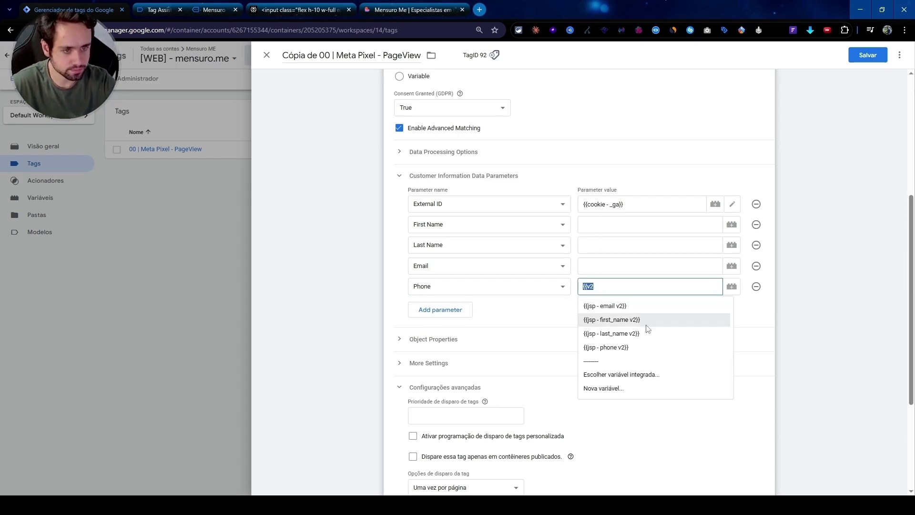
{"action": "left_click", "coordinate": [645, 347]}
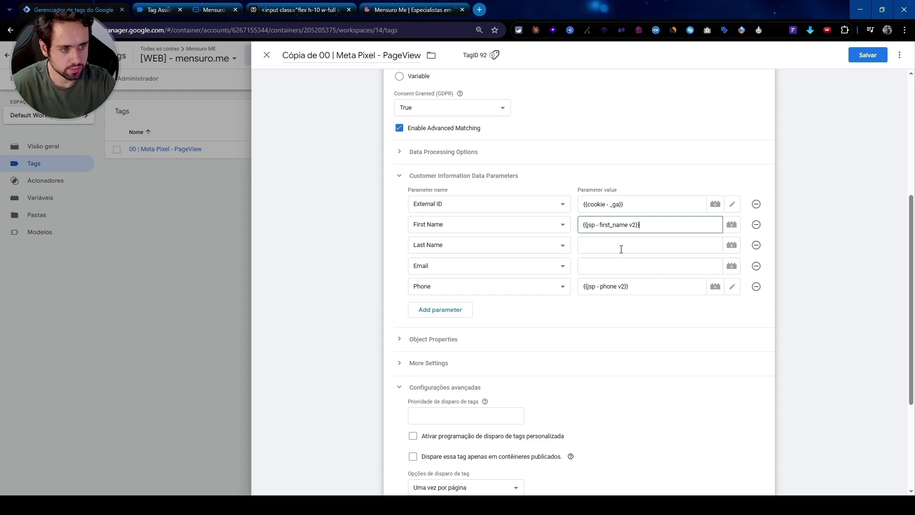
Step: Set the Last Name value to {{jsp - last_name v2}} and the Email value to {{jsp - email v2}}, and save the tag
{"action": "left_click", "coordinate": [621, 245]}
{"action": "type", "text": "{{v2"}
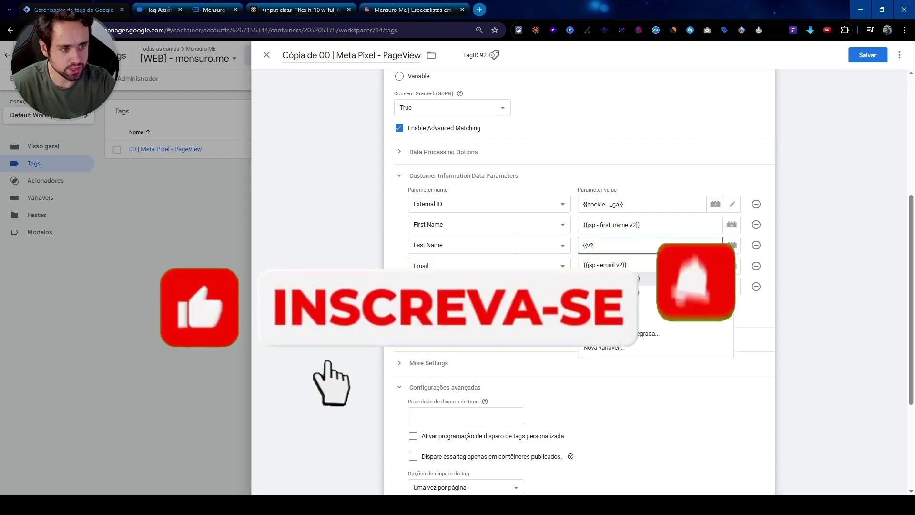
{"action": "left_click", "coordinate": [610, 292]}
{"action": "left_click", "coordinate": [620, 265]}
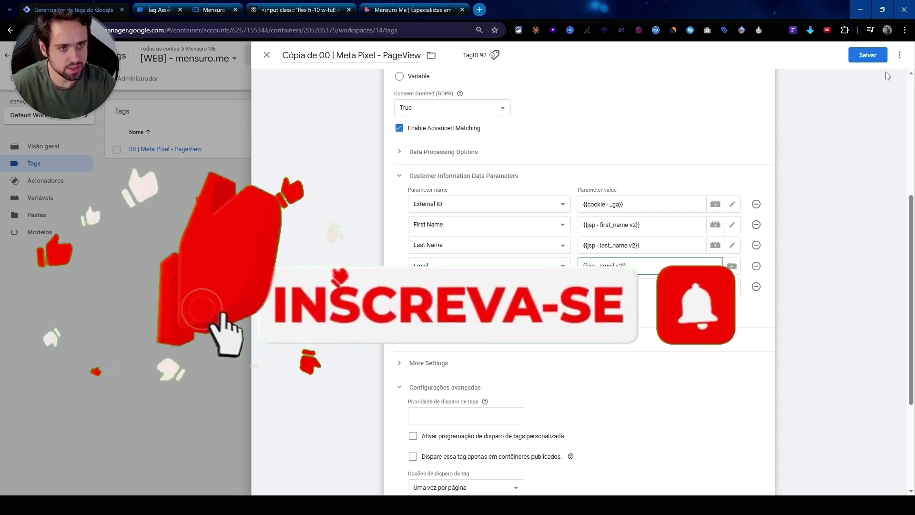
{"action": "left_click", "coordinate": [867, 55]}
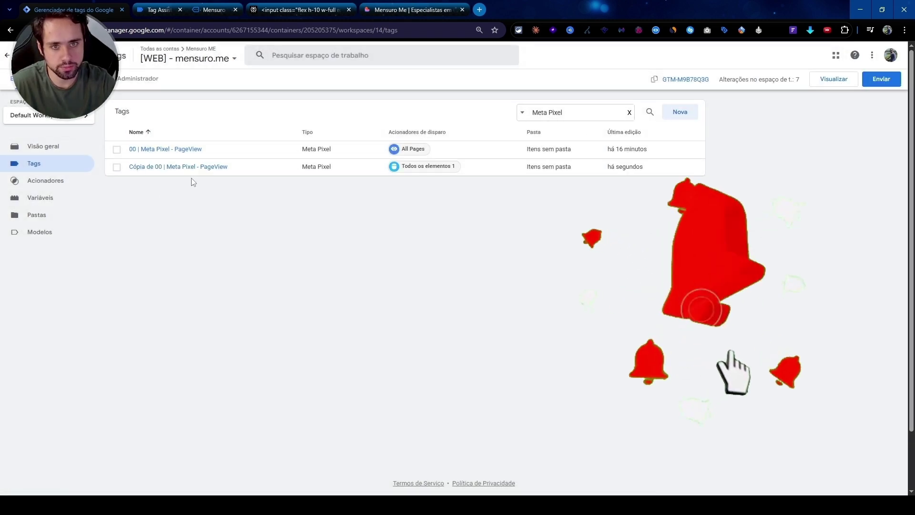
Step: Rename the copied Meta Pixel tag as "01 | Meta Pixel - Lead"
{"action": "left_click", "coordinate": [196, 167]}
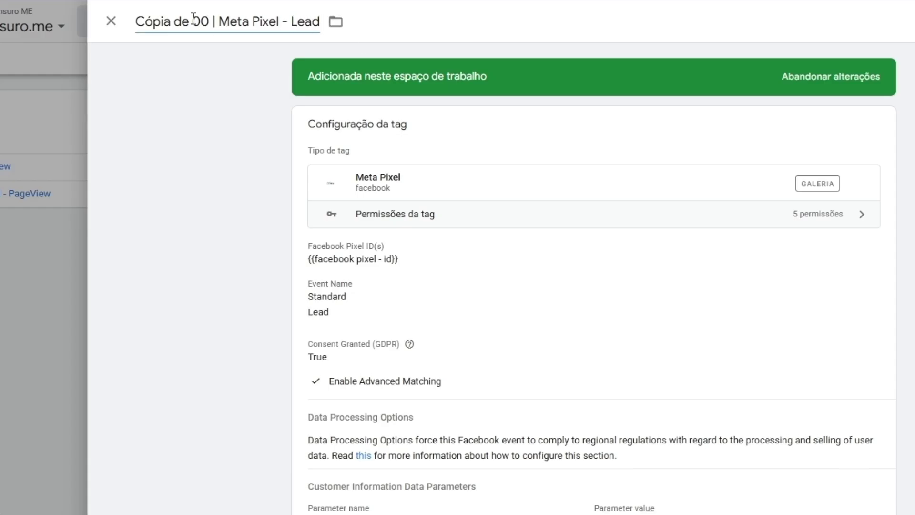
{"action": "double_click", "coordinate": [197, 22]}
{"action": "type", "text": "01"}
{"action": "key", "text": "Home"}
{"action": "key", "text": "Delete"}
{"action": "key", "text": "Delete"}
{"action": "key", "text": "Delete"}
{"action": "key", "text": "Delete"}
{"action": "key", "text": "Delete"}
{"action": "key", "text": "Delete"}
{"action": "key", "text": "Delete"}
{"action": "key", "text": "Delete"}
{"action": "key", "text": "Delete"}
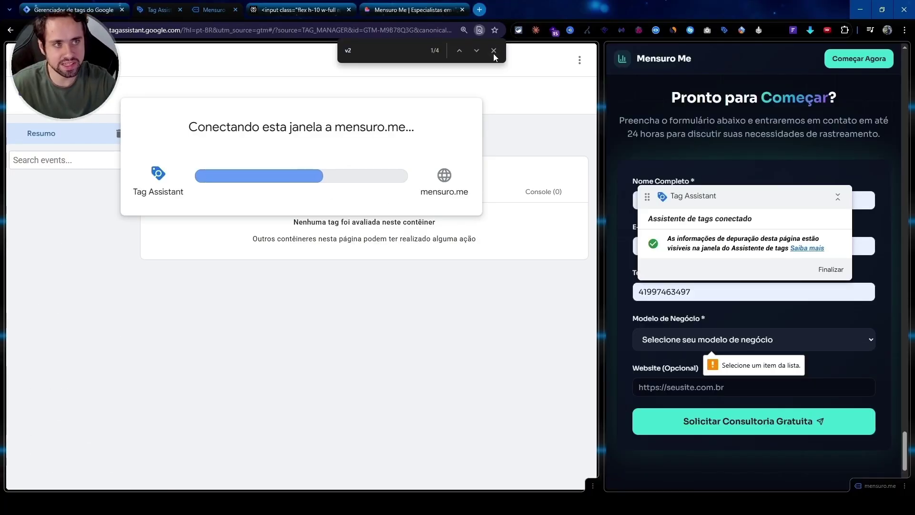
Step: Continue into the connected Tag Assistant preview, bring up the site's contact form and widen the site pane
{"action": "left_click", "coordinate": [494, 52]}
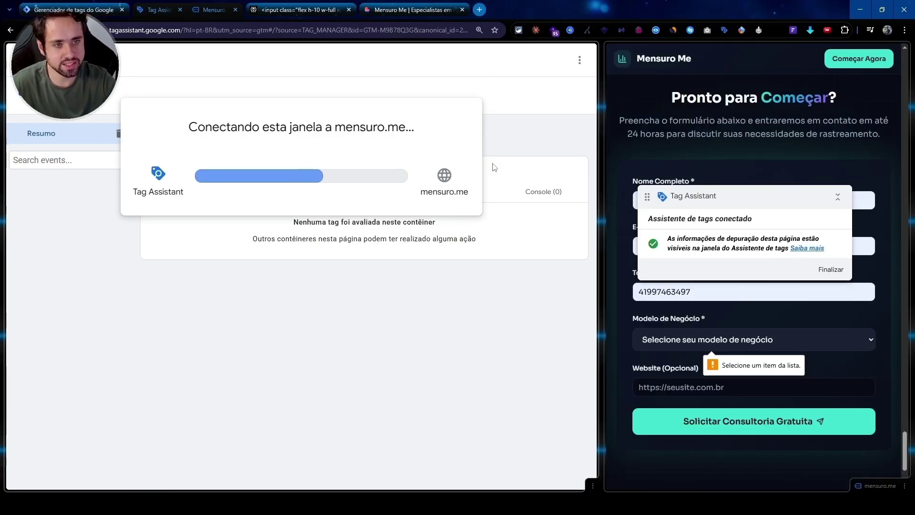
{"action": "left_click", "coordinate": [301, 257]}
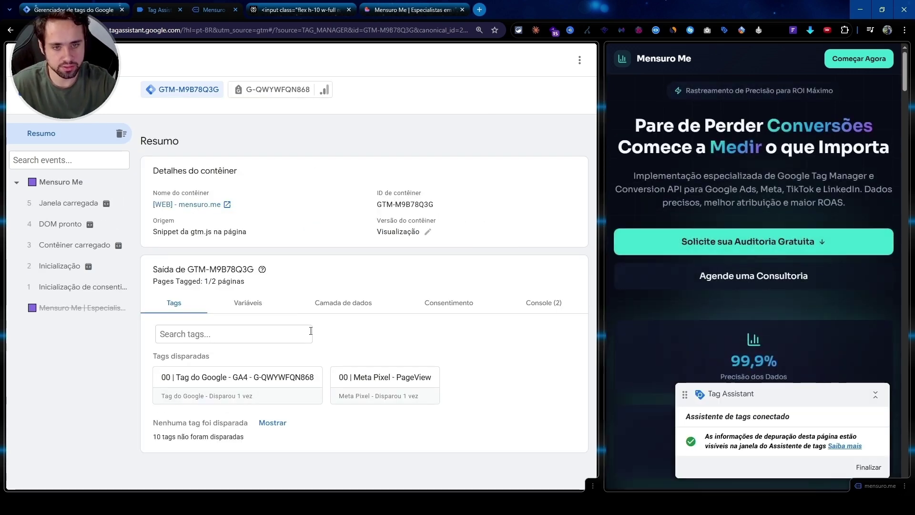
{"action": "left_click", "coordinate": [763, 241]}
{"action": "left_click_drag", "start_coordinate": [600, 306], "coordinate": [545, 306]}
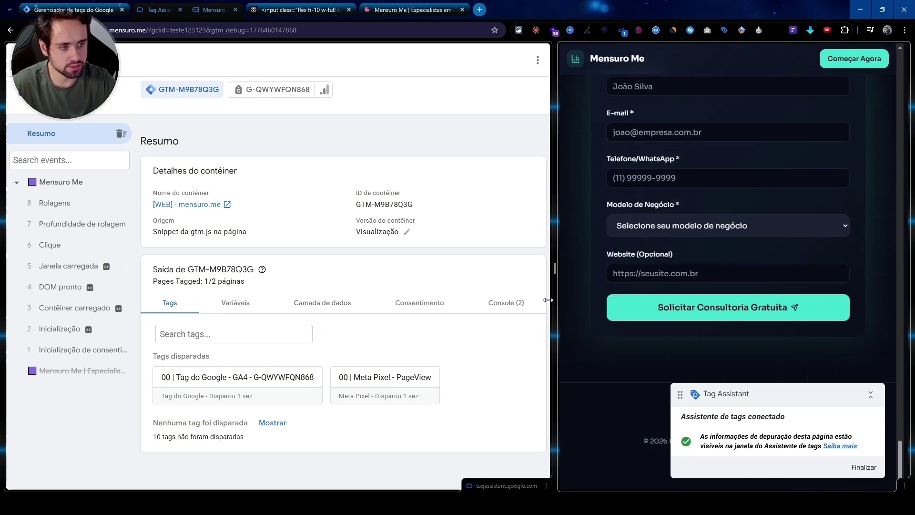
Step: Fill in the form's full name, e-mail and phone with the saved autofill entry and submit it with Solicitar Consultoria Gratuita
{"action": "left_click", "coordinate": [666, 87]}
{"action": "left_click", "coordinate": [672, 116]}
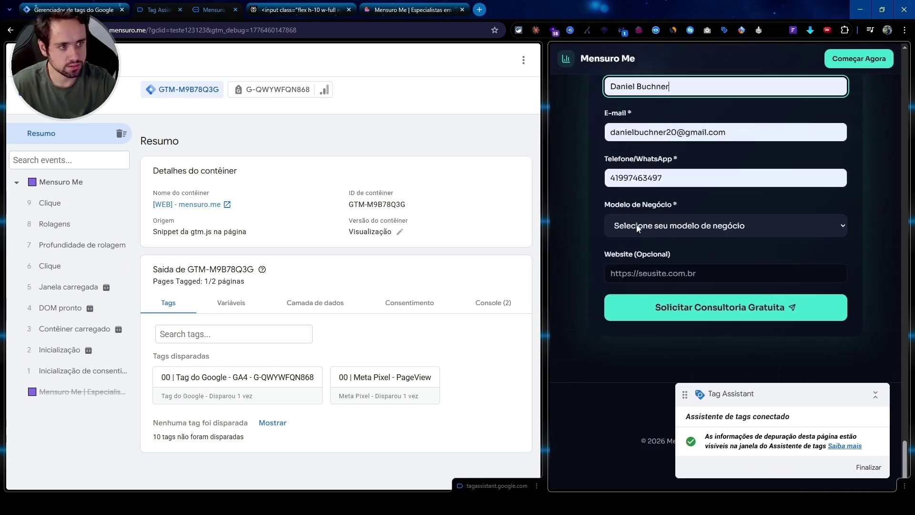
{"action": "left_click", "coordinate": [667, 308]}
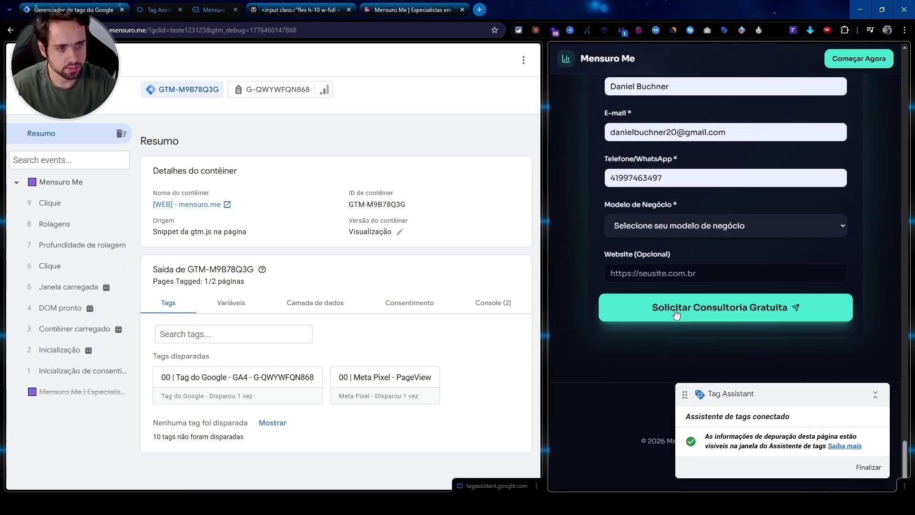
Step: Open the fired 01 | Meta Pixel - Lead tag in the newest Clique event and examine its full properties and trigger filters
{"action": "left_click", "coordinate": [196, 339]}
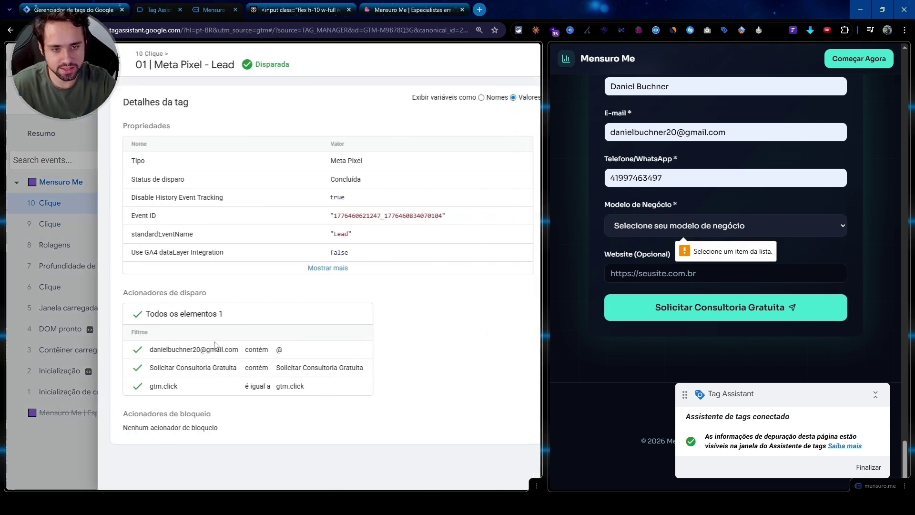
{"action": "left_click", "coordinate": [302, 268]}
{"action": "scroll", "coordinate": [307, 267], "scroll_direction": "down", "scroll_amount": 1}
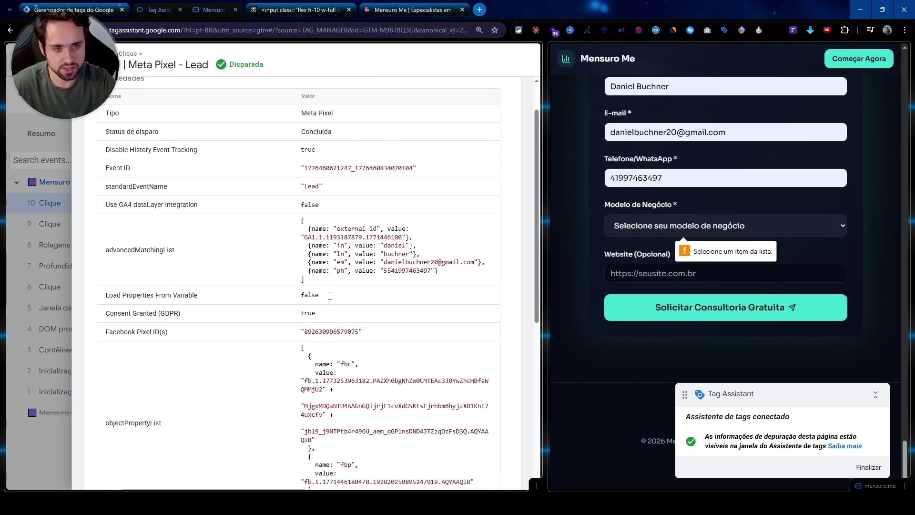
{"action": "double_click", "coordinate": [179, 233]}
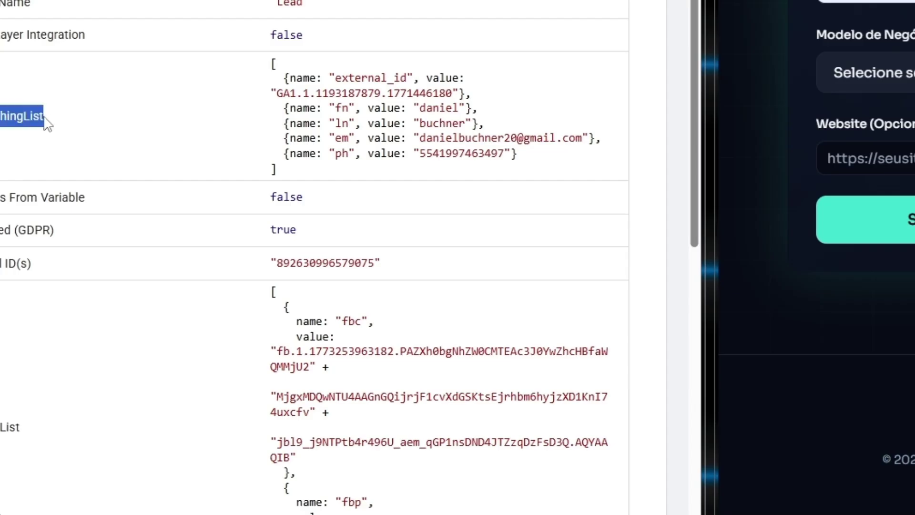
{"action": "scroll", "coordinate": [314, 258], "scroll_direction": "up", "scroll_amount": 1}
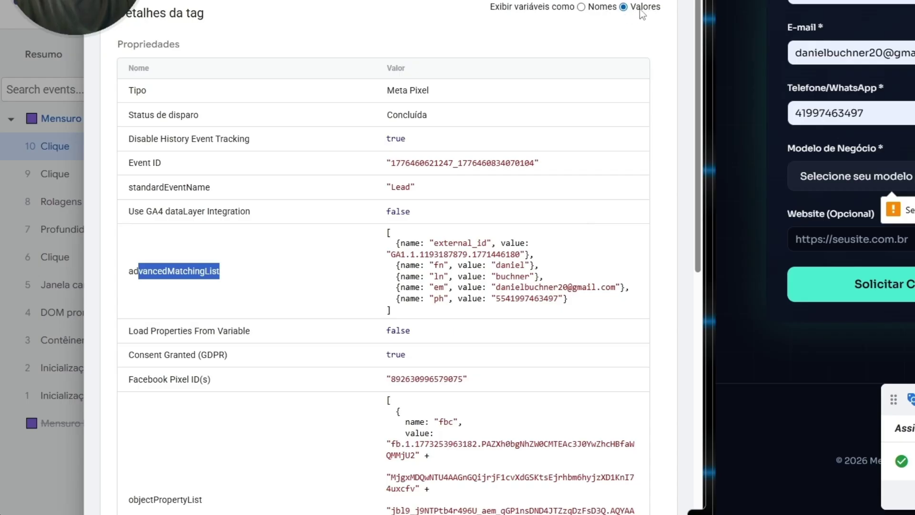
{"action": "scroll", "coordinate": [224, 265], "scroll_direction": "down", "scroll_amount": 5}
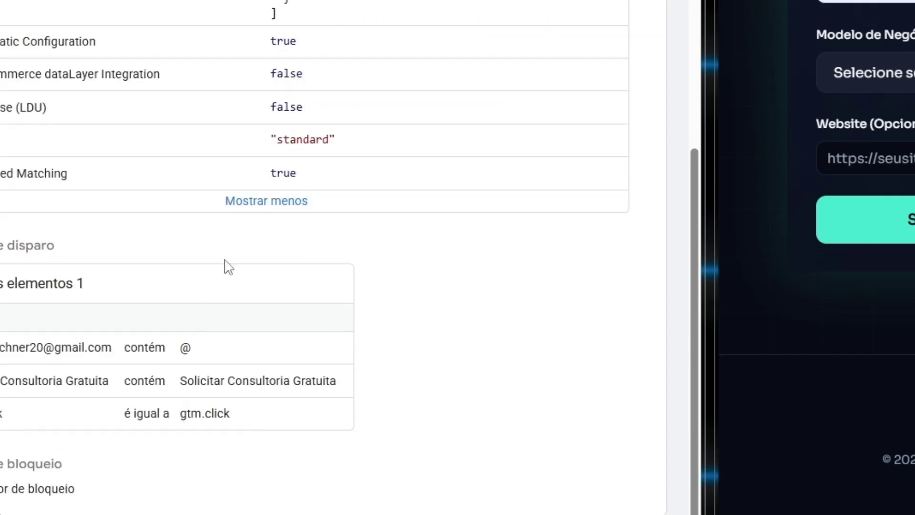
{"action": "scroll", "coordinate": [224, 265], "scroll_direction": "up", "scroll_amount": 5}
{"action": "left_click", "coordinate": [122, 88]}
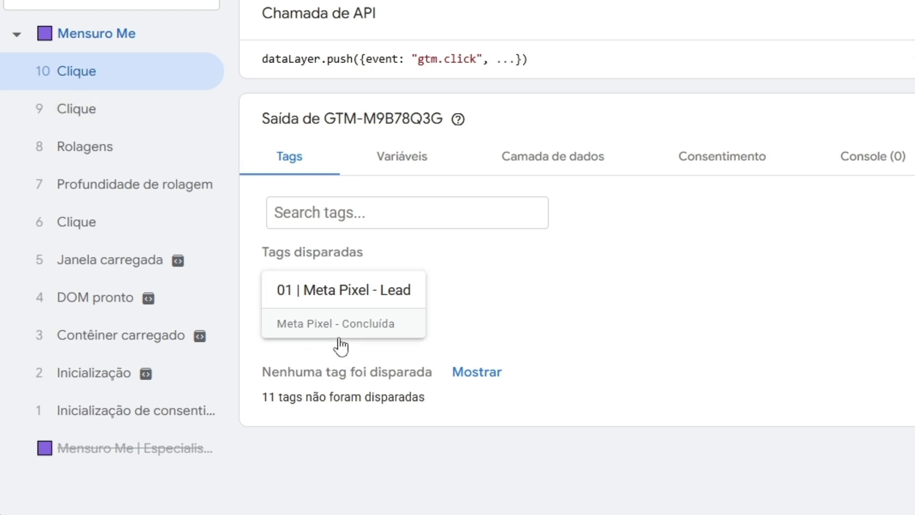
Step: Reopen the Lead tag's details and check the name, e-mail and phone values in its advancedMatchingList
{"action": "left_click", "coordinate": [399, 340]}
{"action": "left_click", "coordinate": [552, 189]}
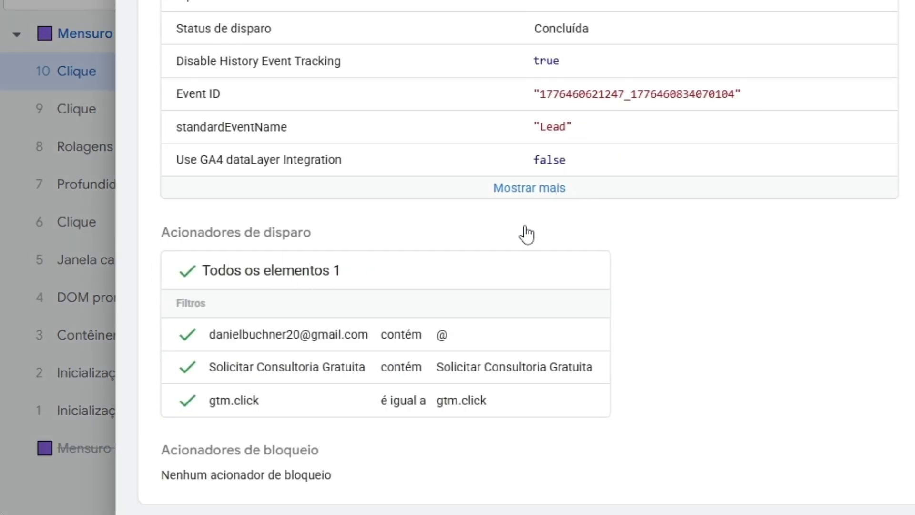
{"action": "scroll", "coordinate": [303, 182], "scroll_direction": "down", "scroll_amount": 4}
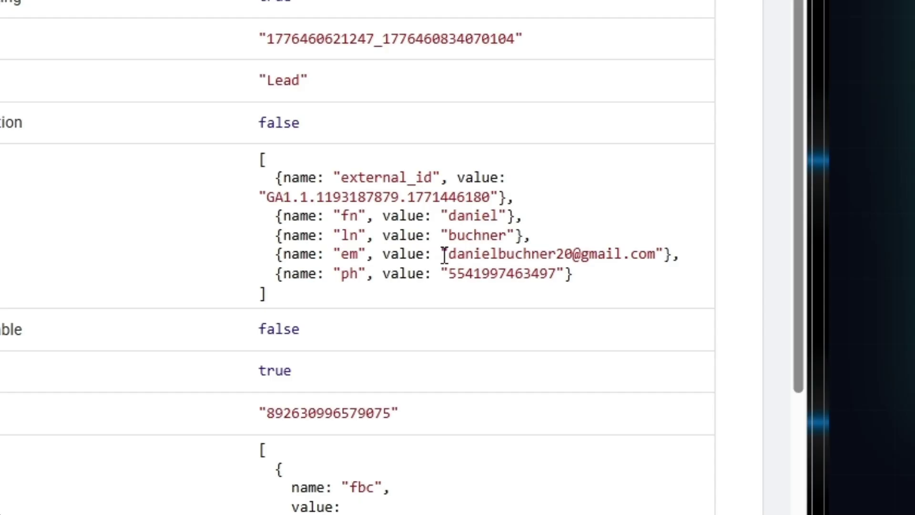
{"action": "left_click_drag", "start_coordinate": [682, 283], "coordinate": [266, 214]}
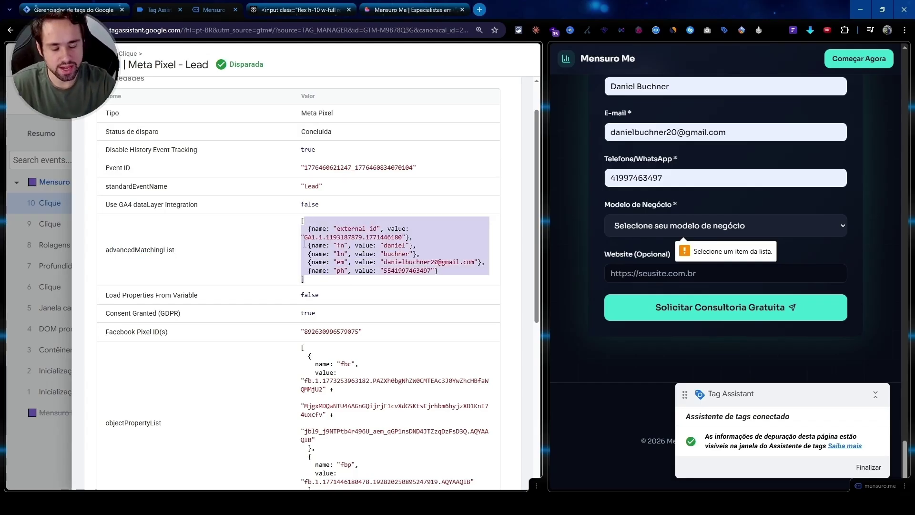
{"action": "left_click_drag", "start_coordinate": [384, 262], "coordinate": [475, 262]}
{"action": "double_click", "coordinate": [409, 271]}
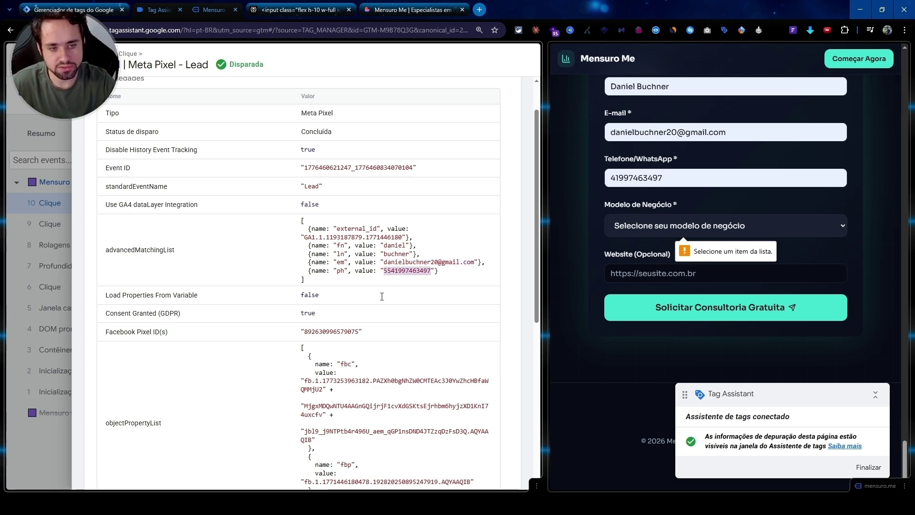
{"action": "scroll", "coordinate": [305, 267], "scroll_direction": "up", "scroll_amount": 2}
{"action": "left_click", "coordinate": [45, 229]}
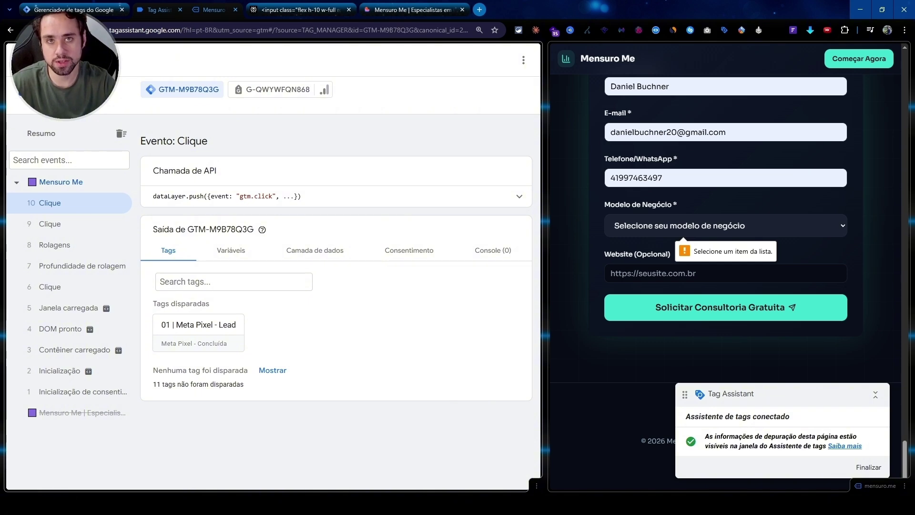
Step: Switch back to Google Tag Manager and review the conditions of the Lead tag's trigger, Todos os elementos 1
{"action": "left_click", "coordinate": [70, 8]}
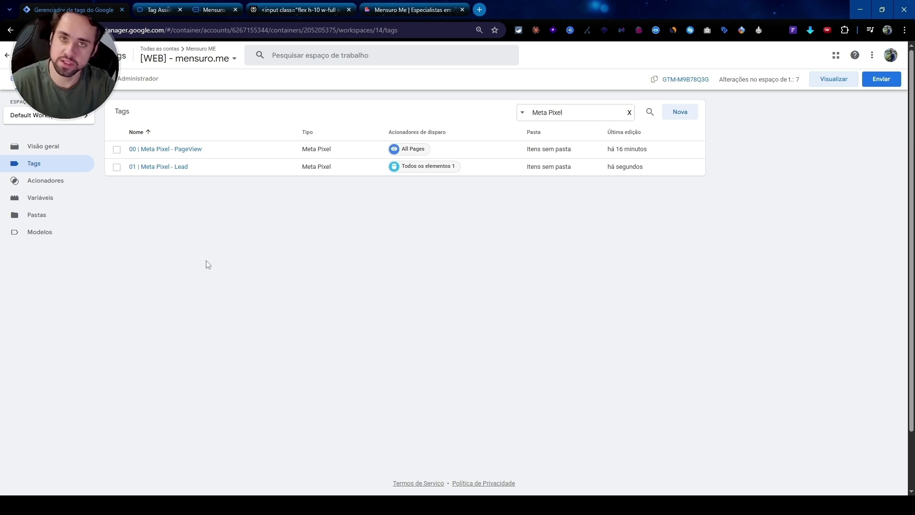
{"action": "left_click", "coordinate": [418, 167]}
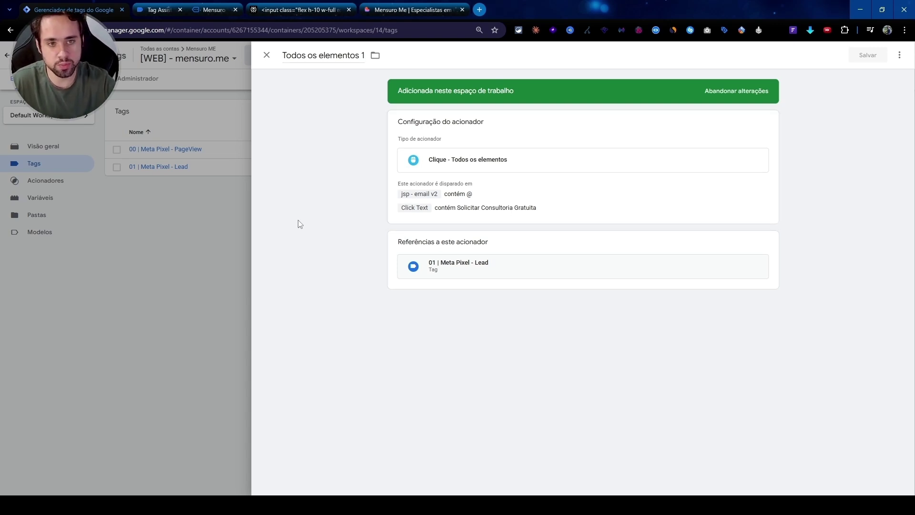
{"action": "left_click", "coordinate": [228, 261]}
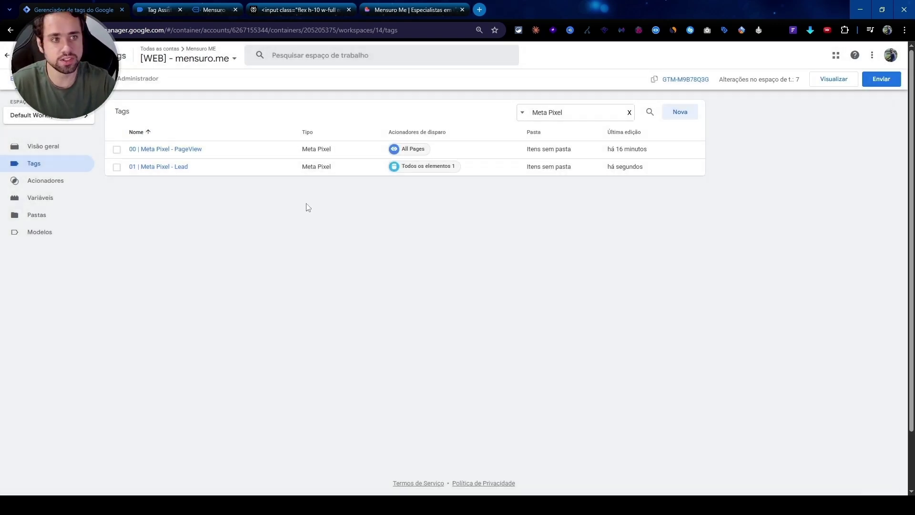